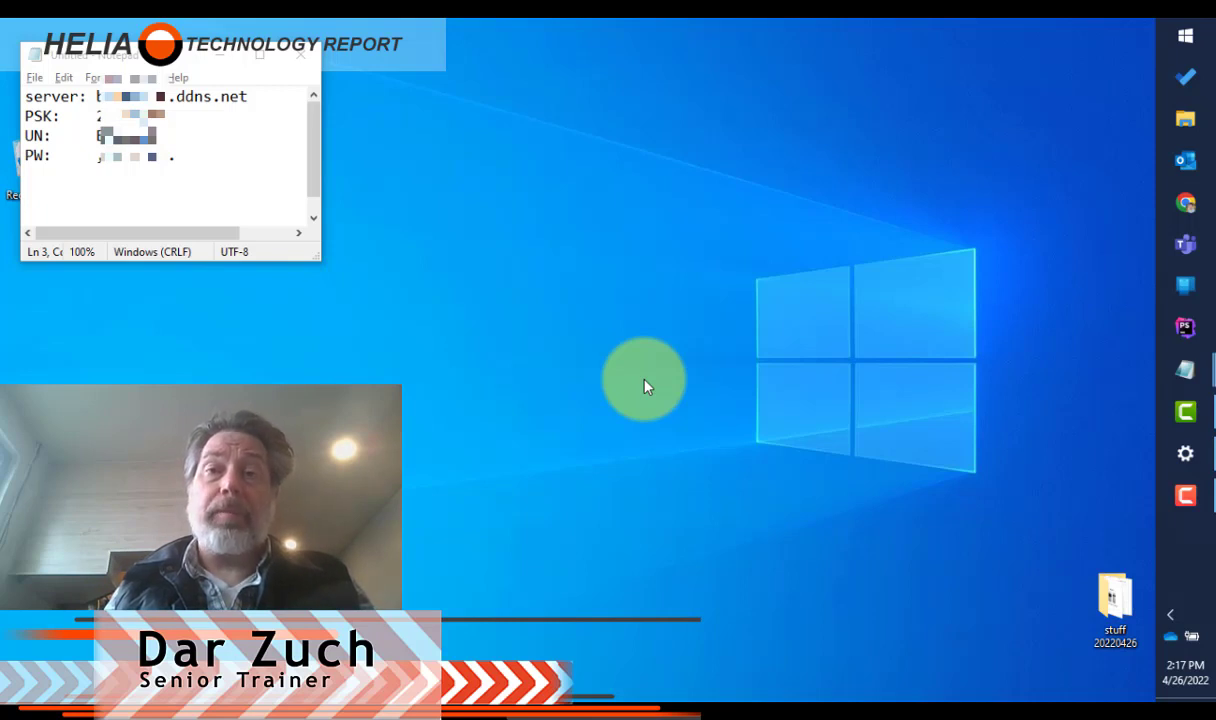
Step: Connect to an existing VPN connection from the network flyout, then disconnect it again
left_click(1173, 617)
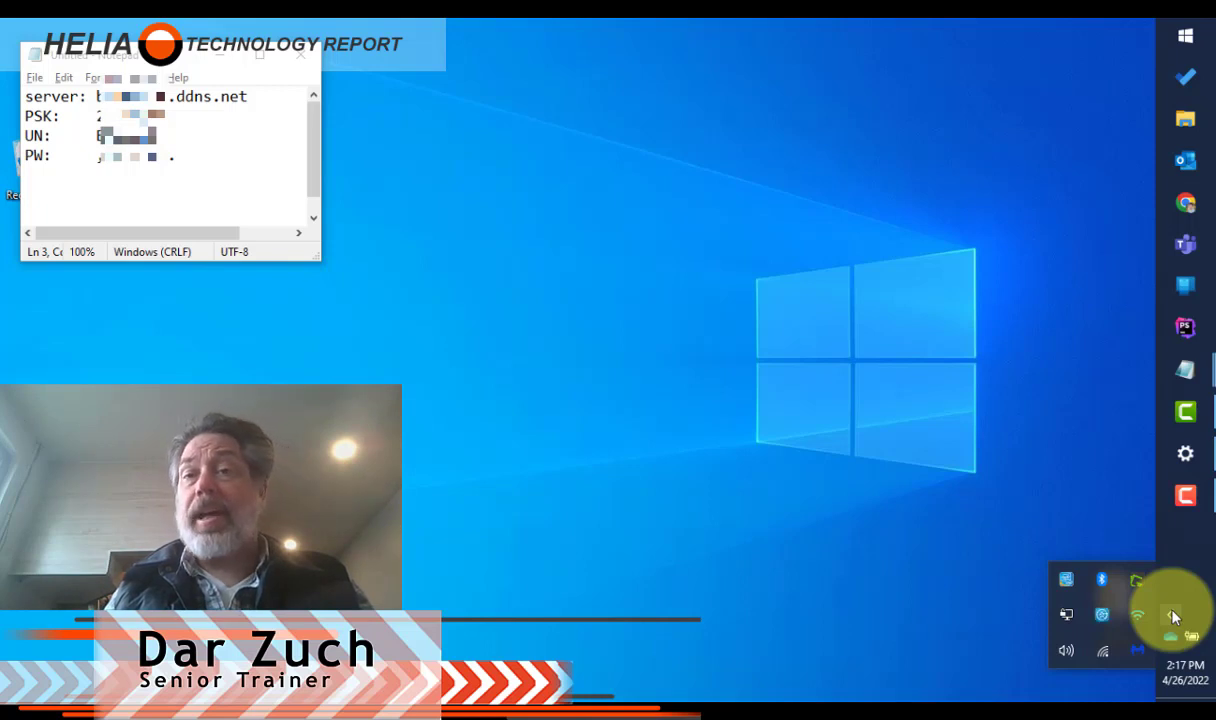
mouse_move(1102, 652)
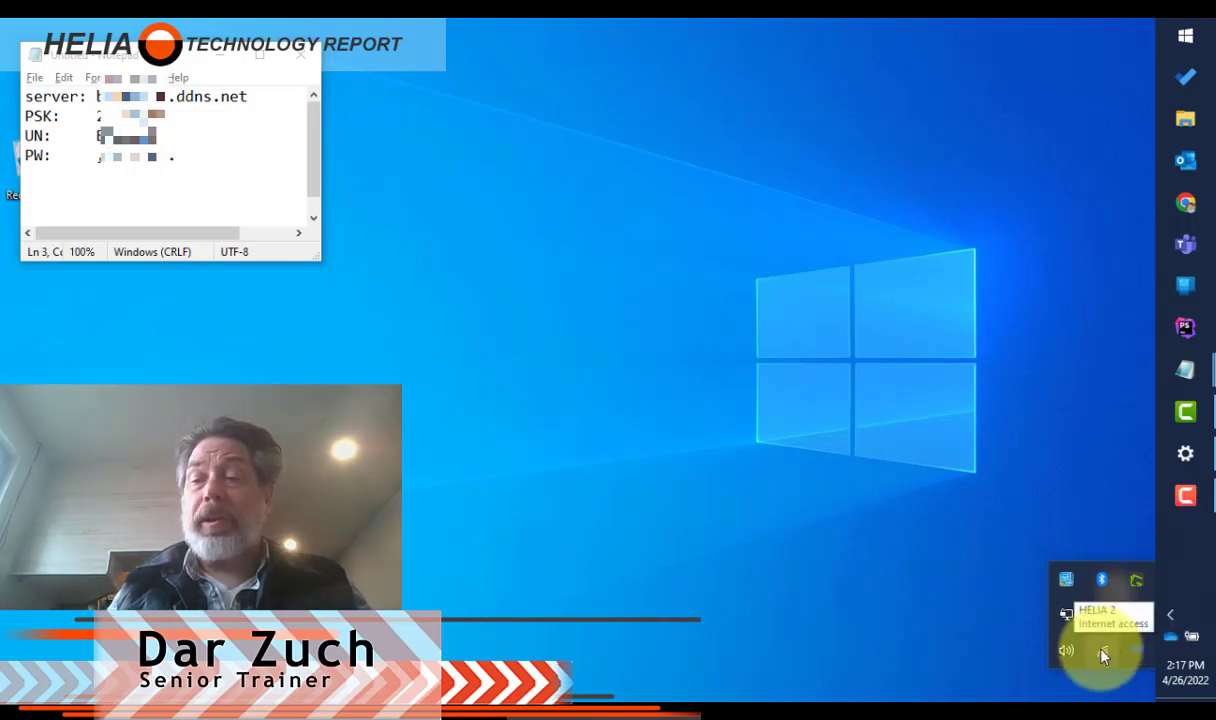
left_click(1172, 616)
left_click(1172, 616)
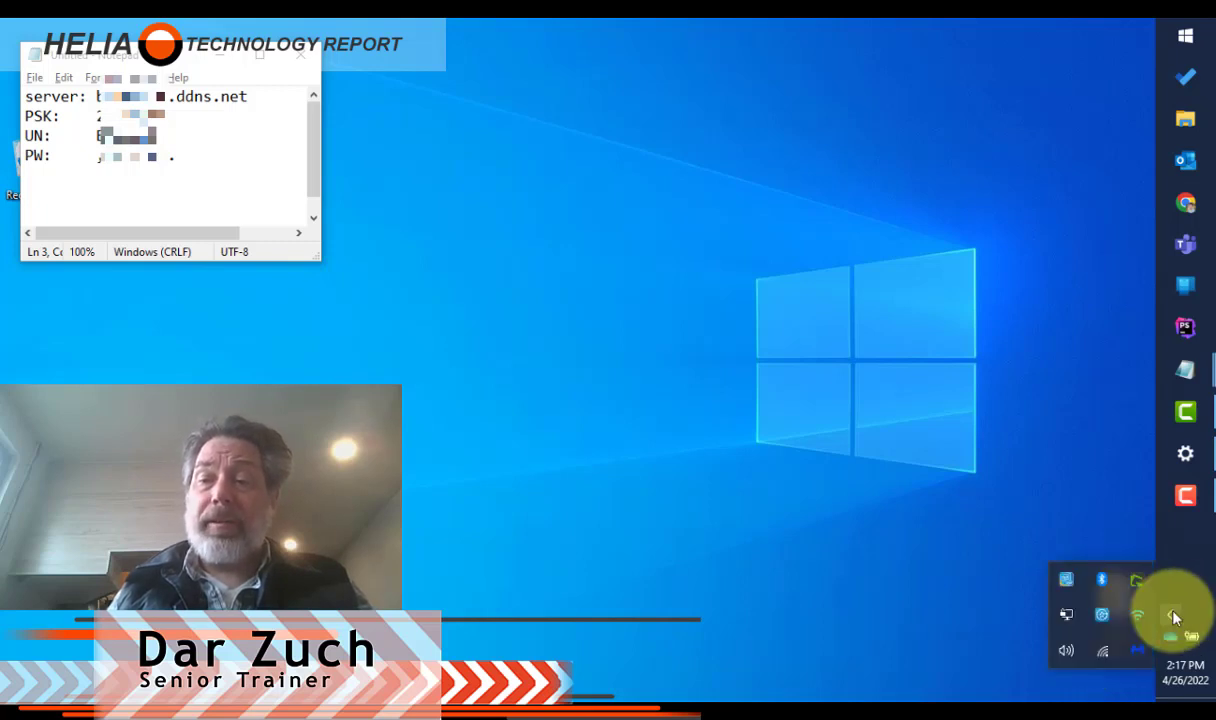
left_click(1104, 654)
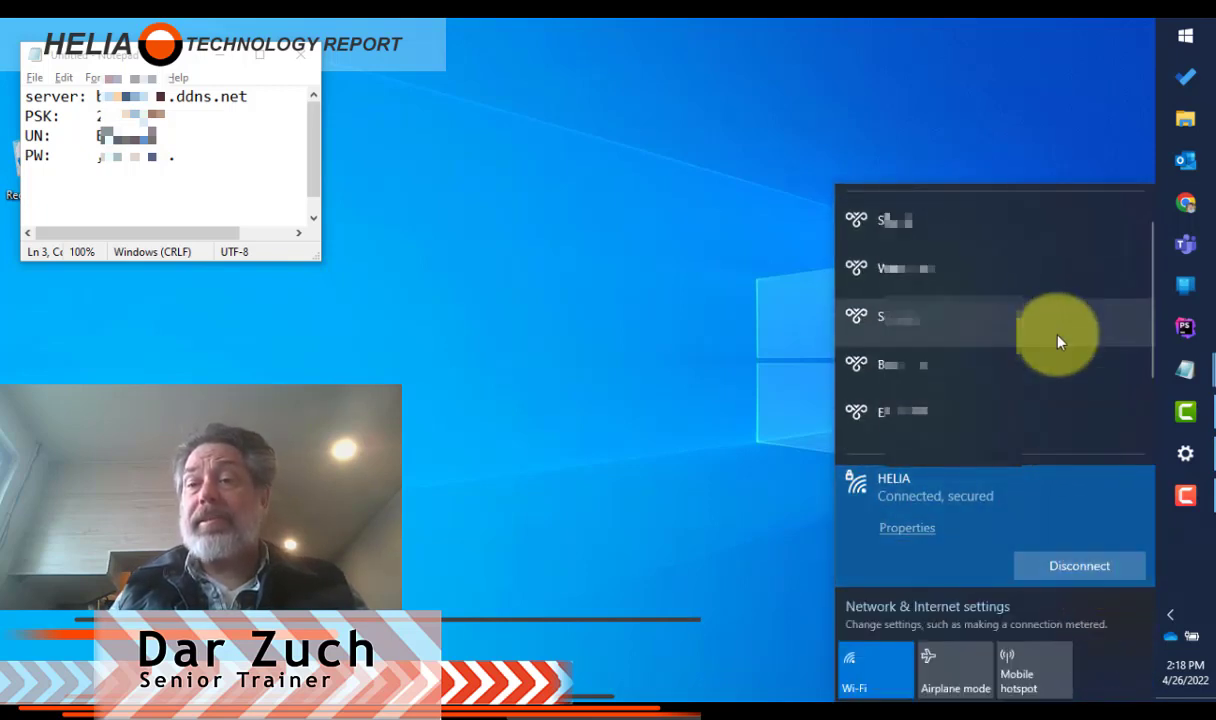
left_click(1079, 417)
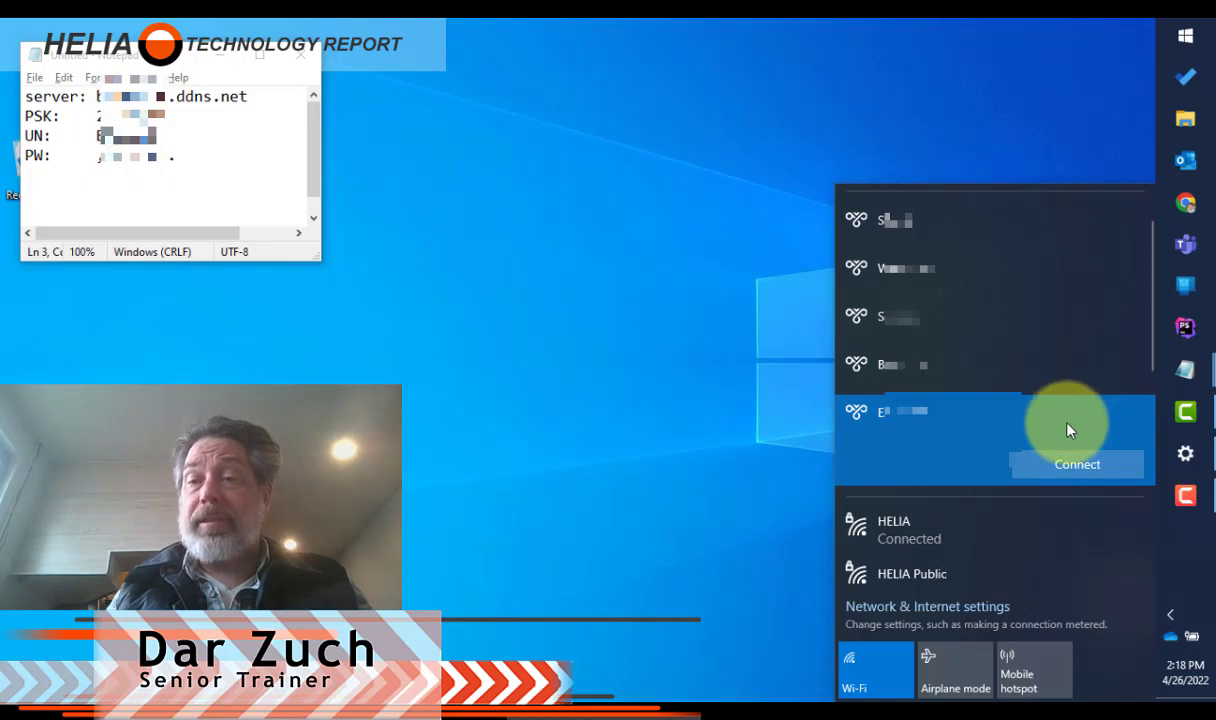
left_click(1079, 458)
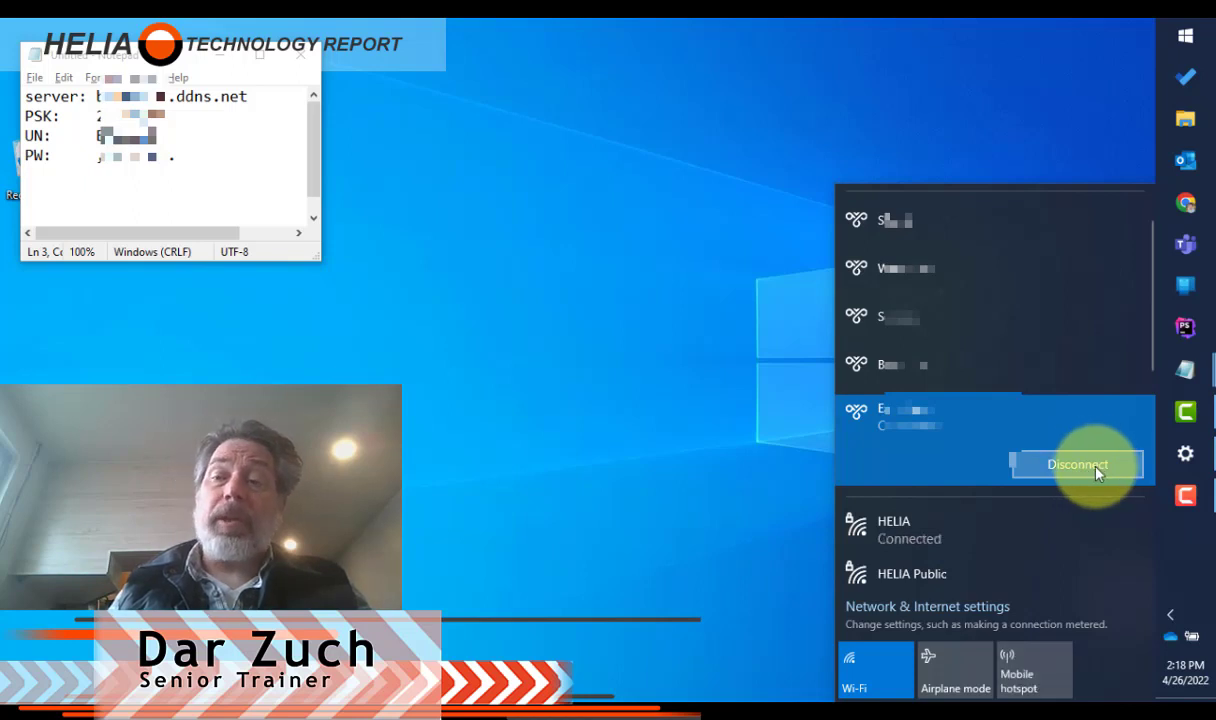
left_click(1077, 464)
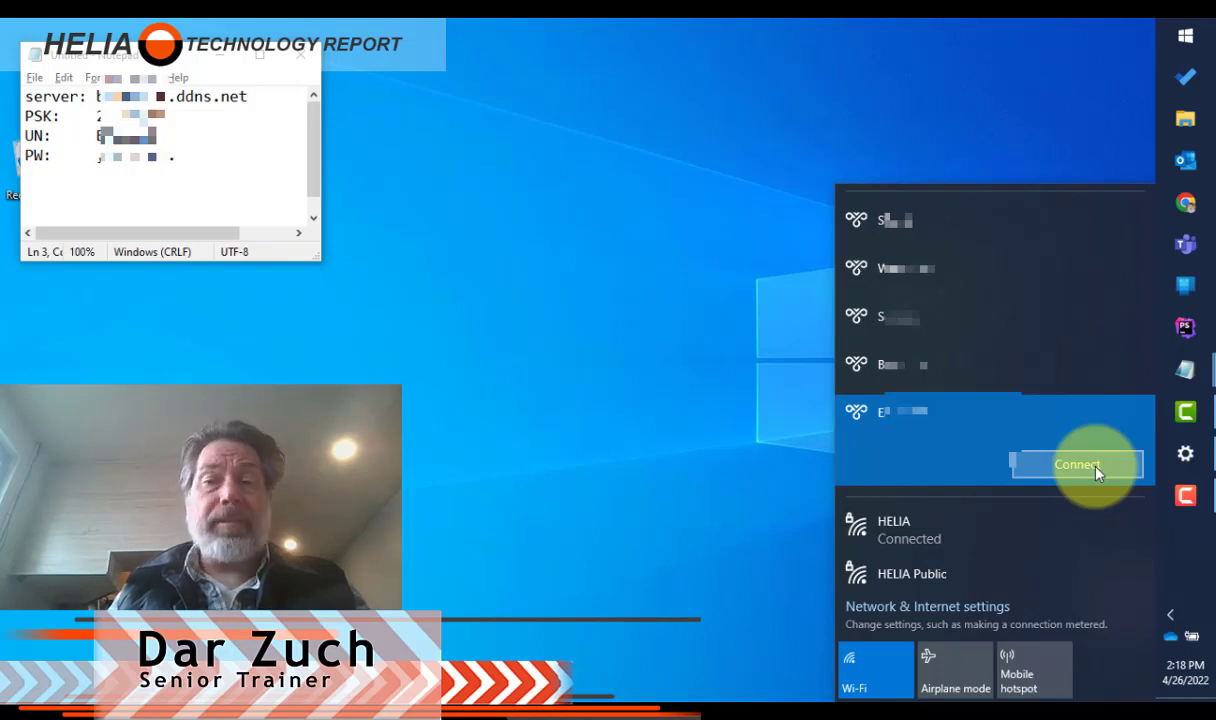
left_click(493, 551)
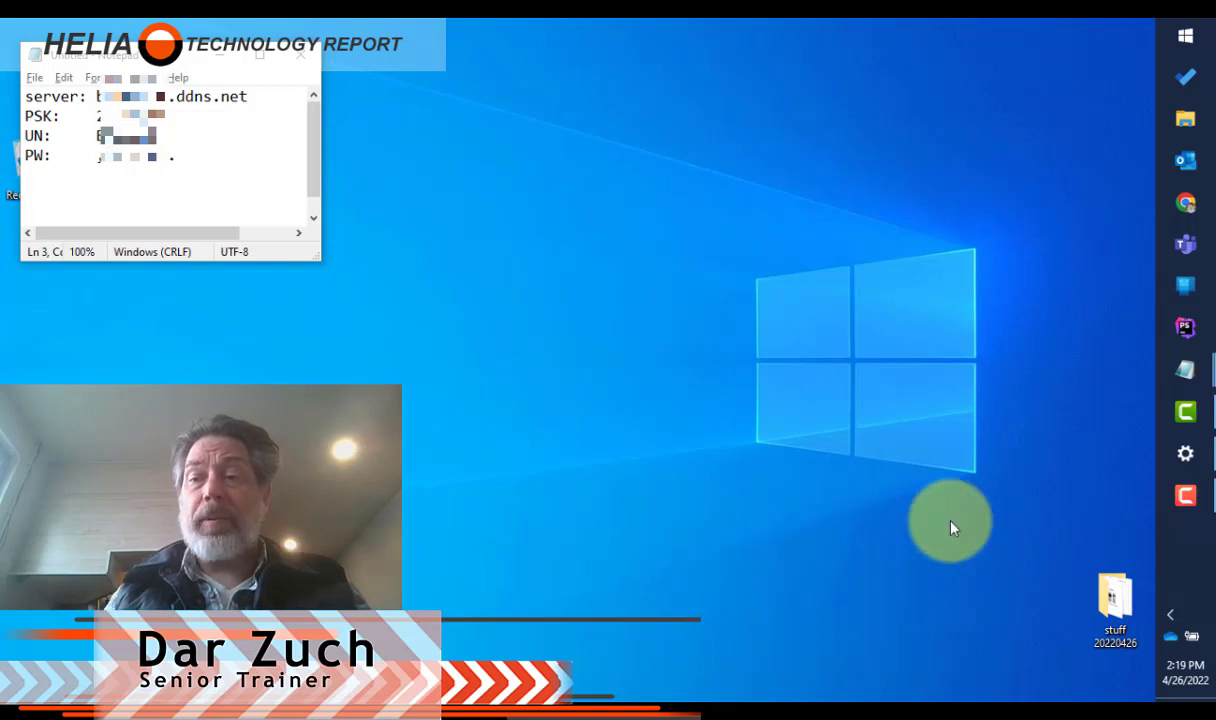
Step: Open the VPN page of Network & Internet settings and add a connection named My Building using the Windows (built-in) provider
left_click(1171, 618)
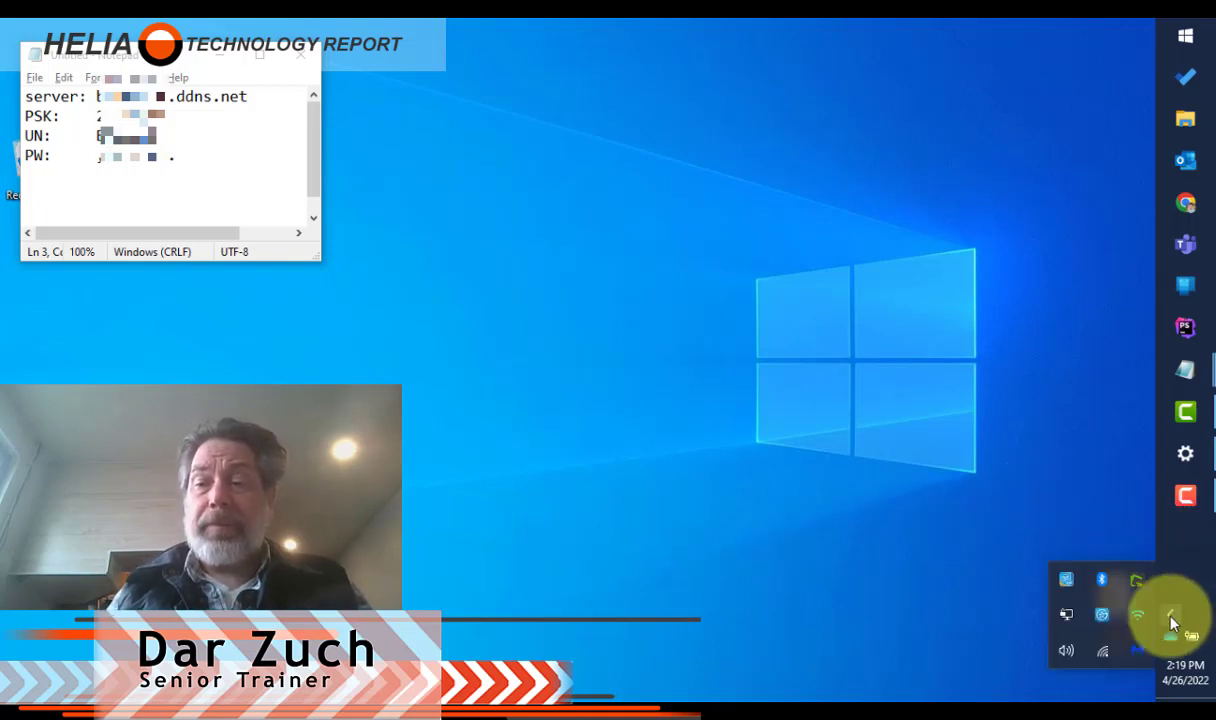
right_click(1104, 660)
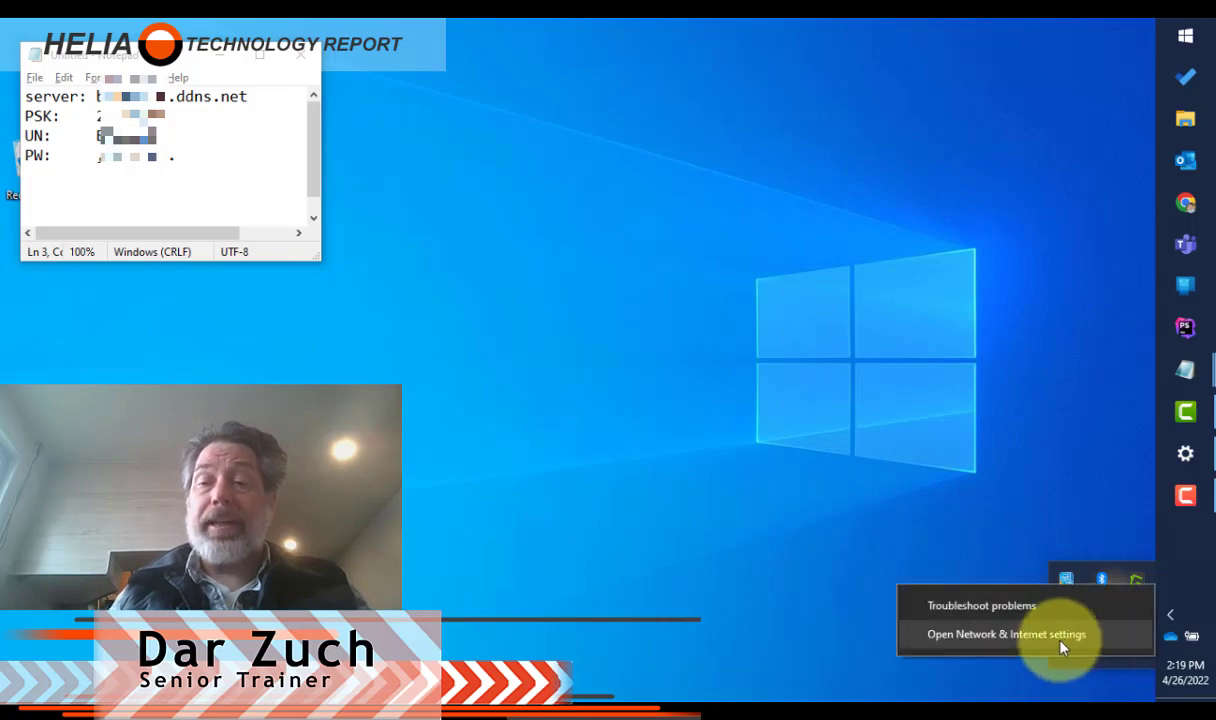
left_click(1060, 640)
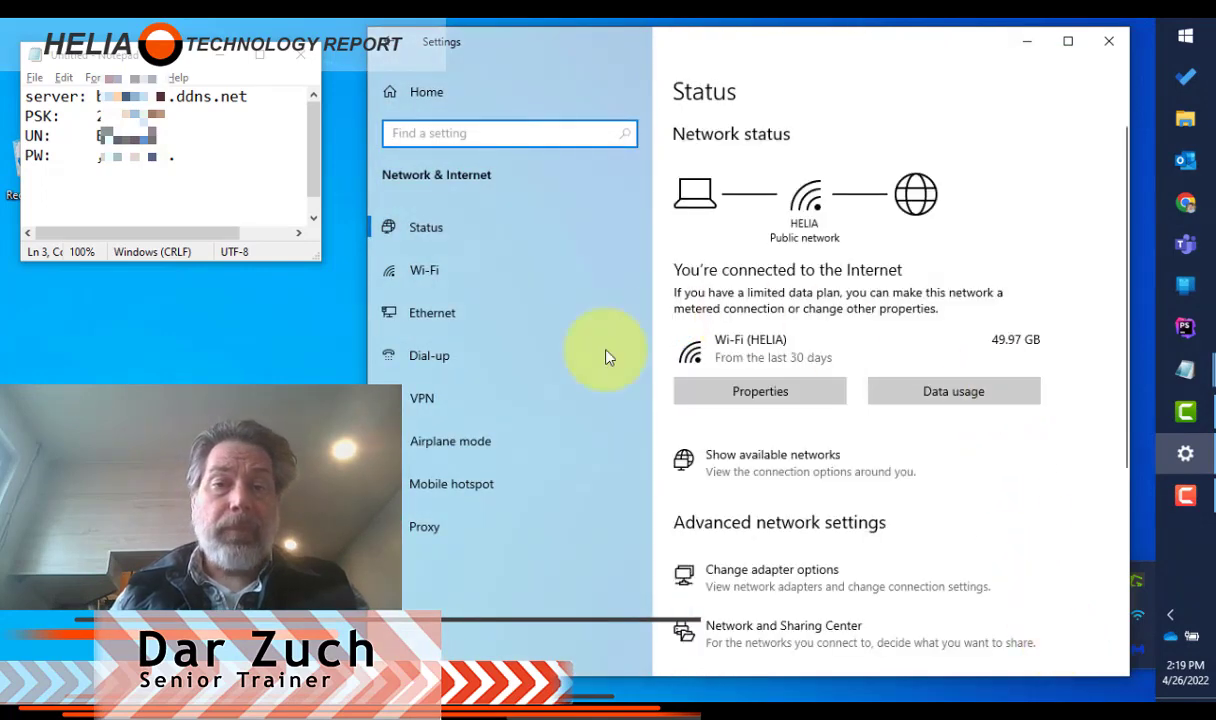
left_click(507, 402)
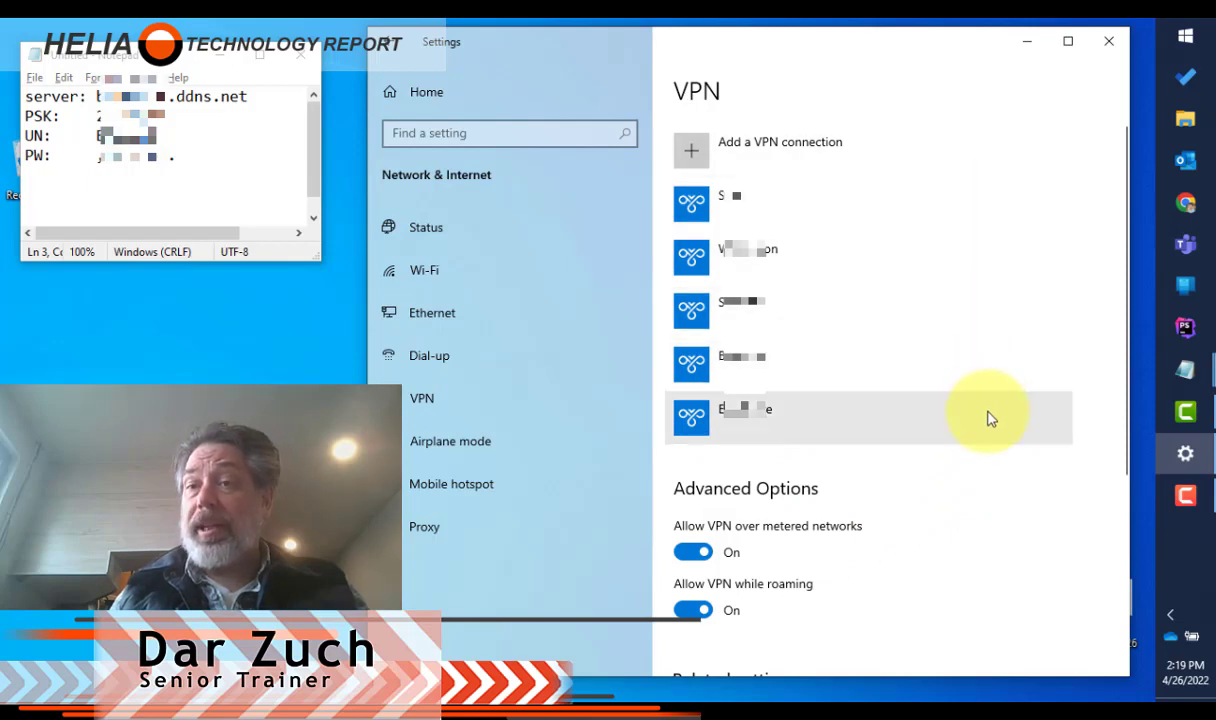
left_click(800, 148)
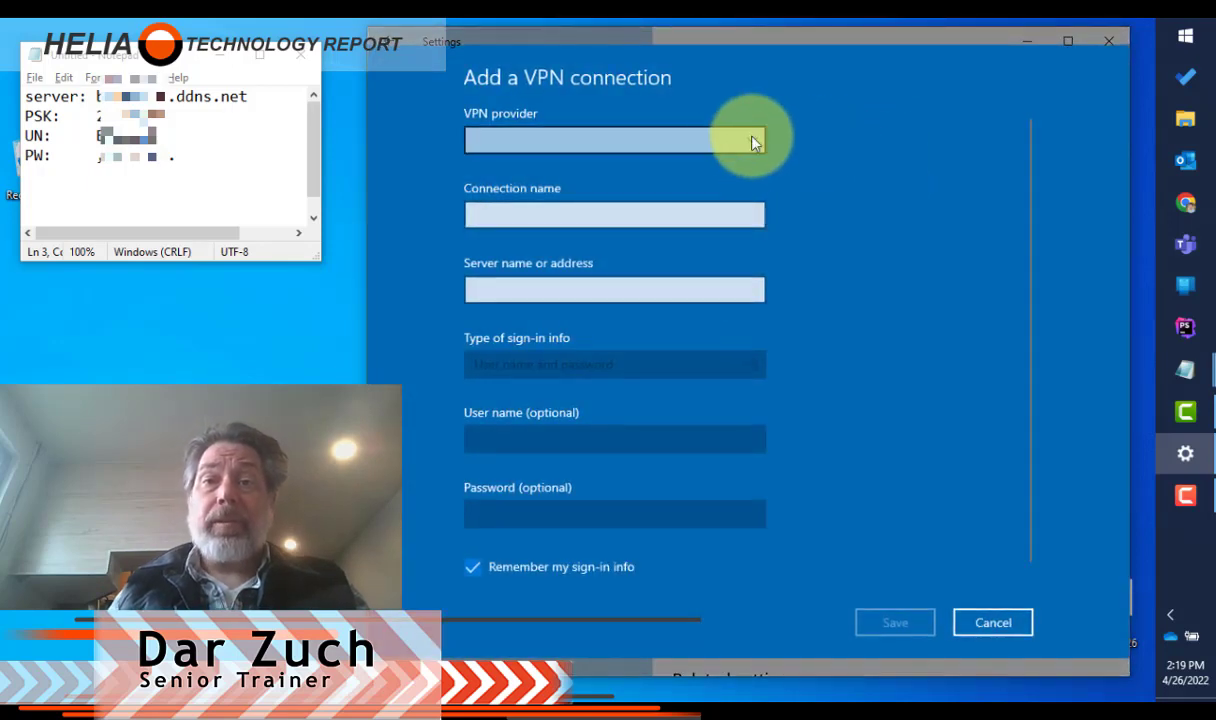
left_click(700, 140)
left_click(604, 148)
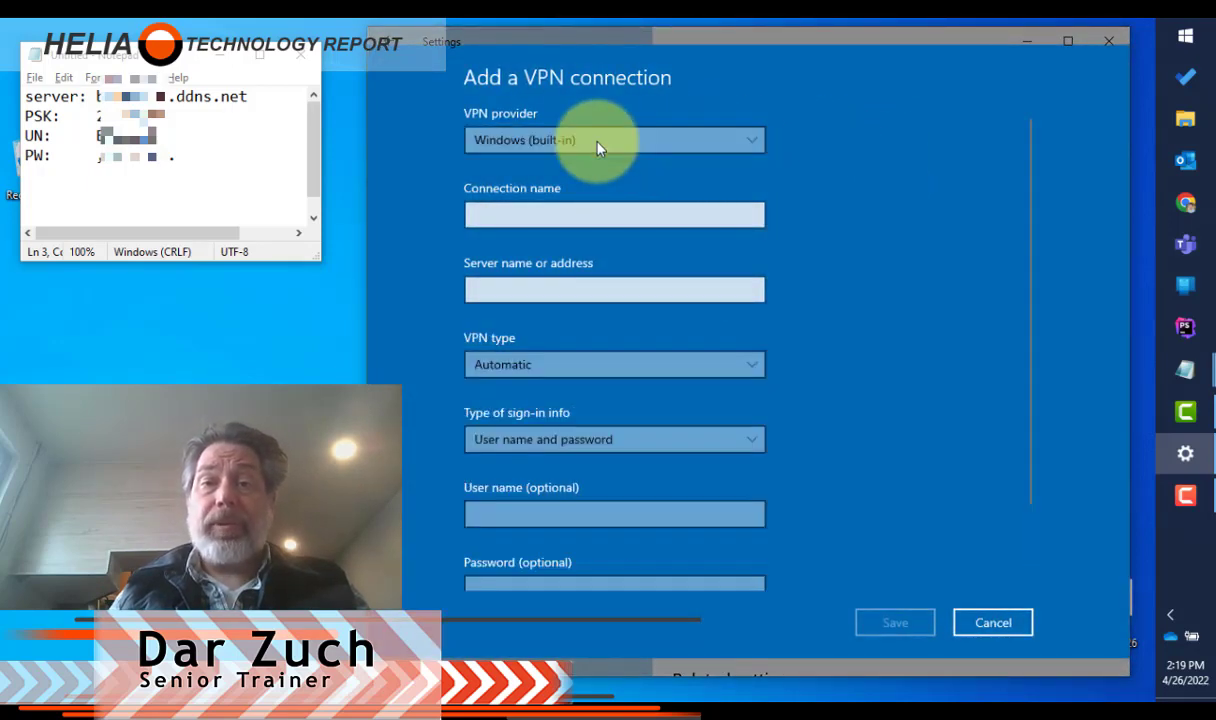
left_click(600, 218)
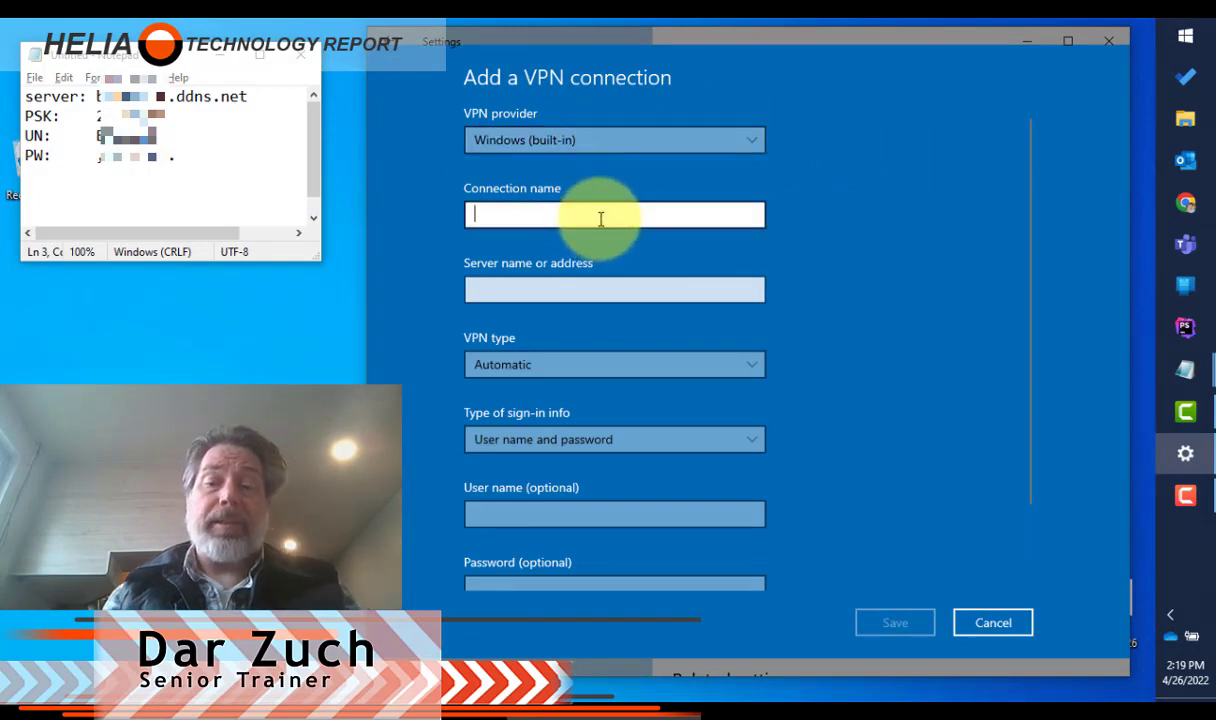
type("My Building")
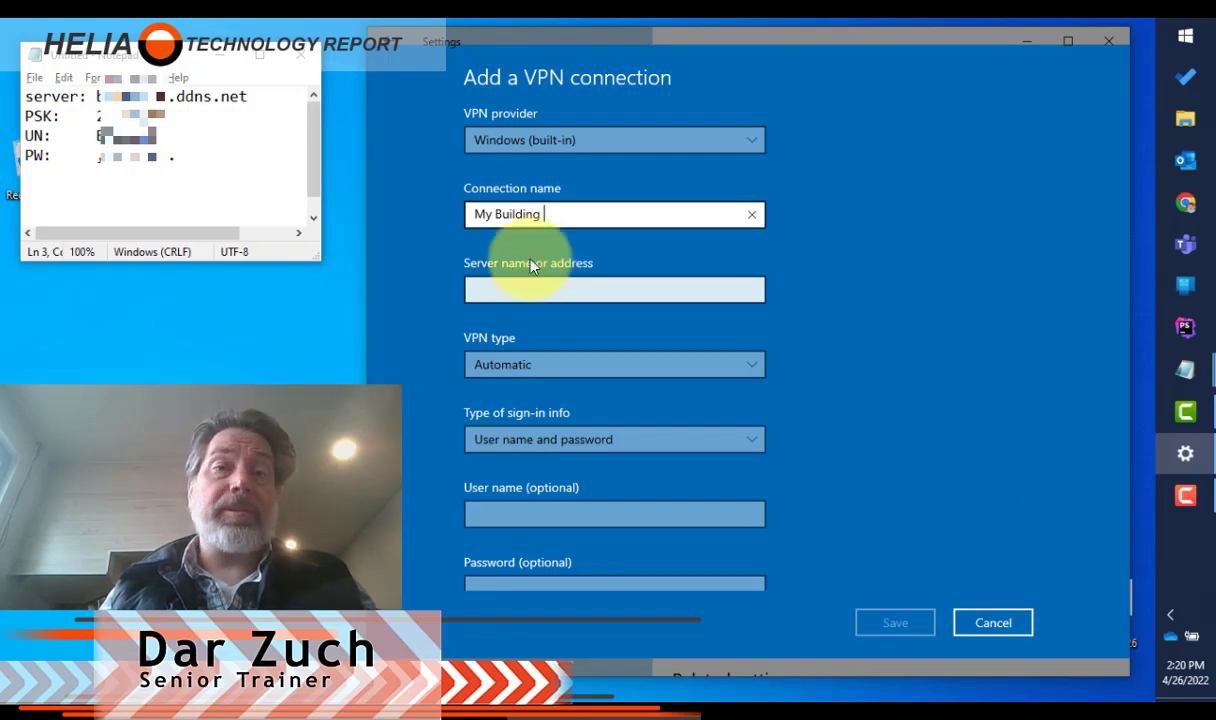
Step: Copy the server address from the notes and paste it as the connection's server name or address
left_click(271, 95)
left_click_drag(271, 95, 96, 96)
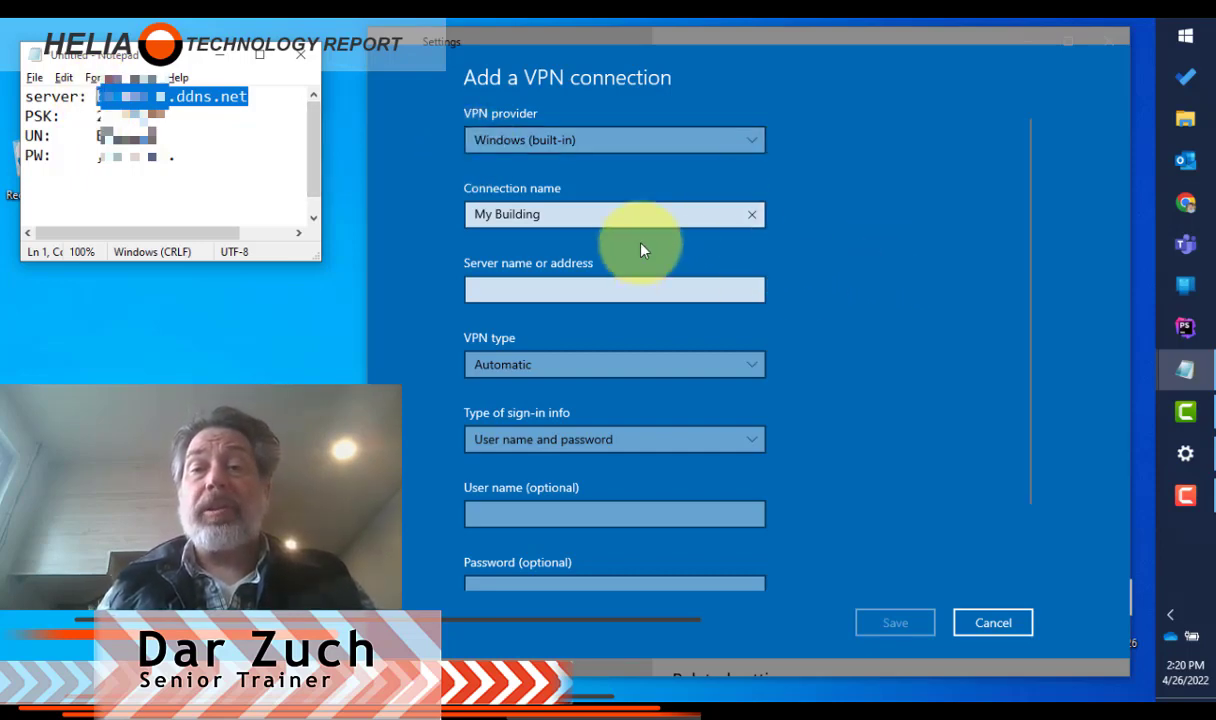
left_click(626, 290)
key("ctrl+v")
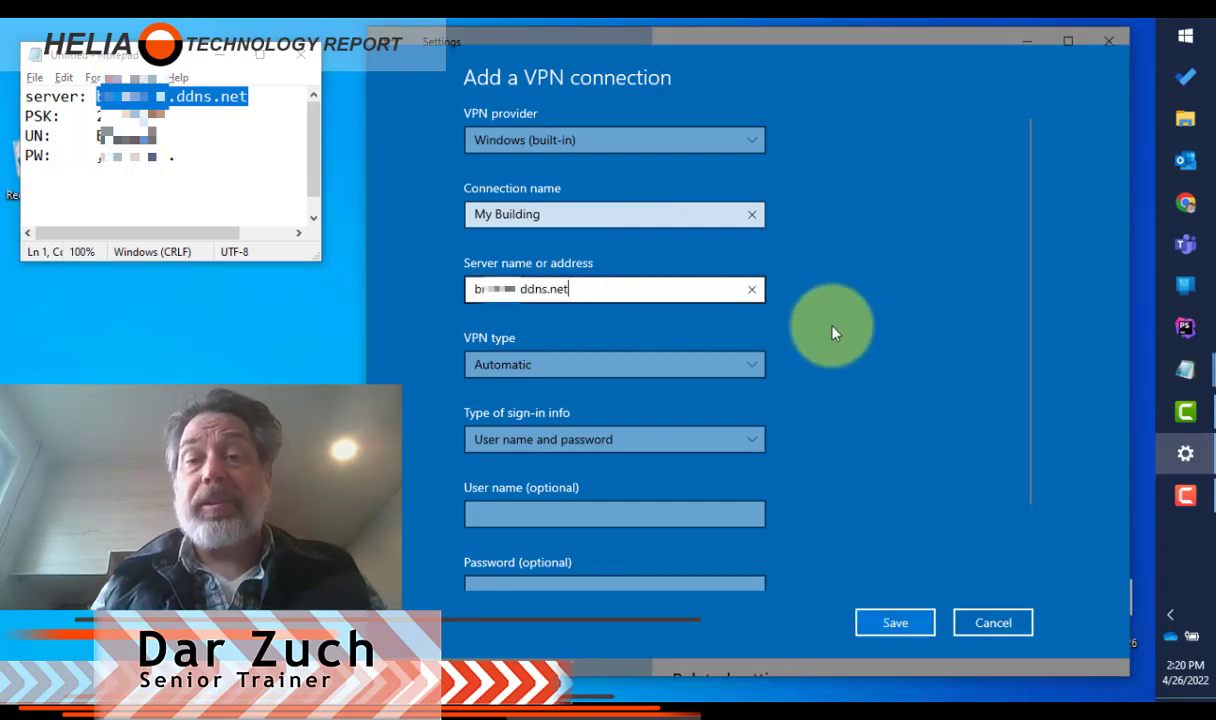
Step: Set the VPN type to L2TP/IPsec with pre-shared key and paste the pre-shared key from the notes
left_click(692, 368)
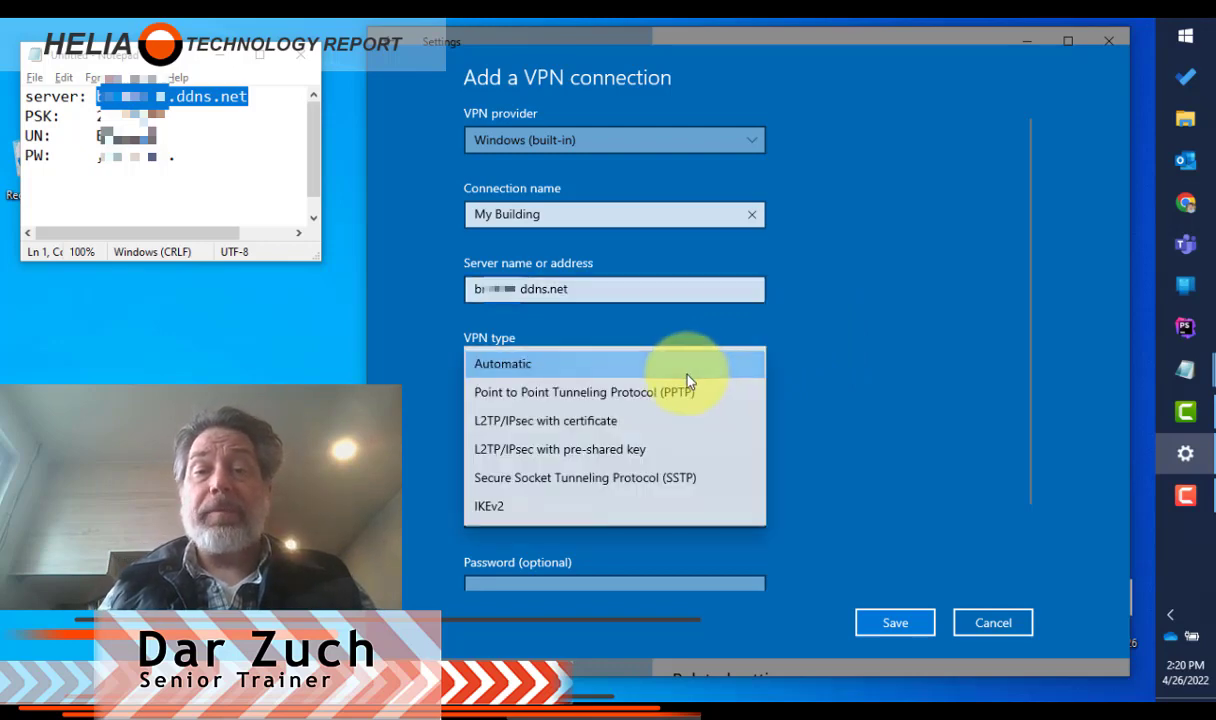
left_click(538, 455)
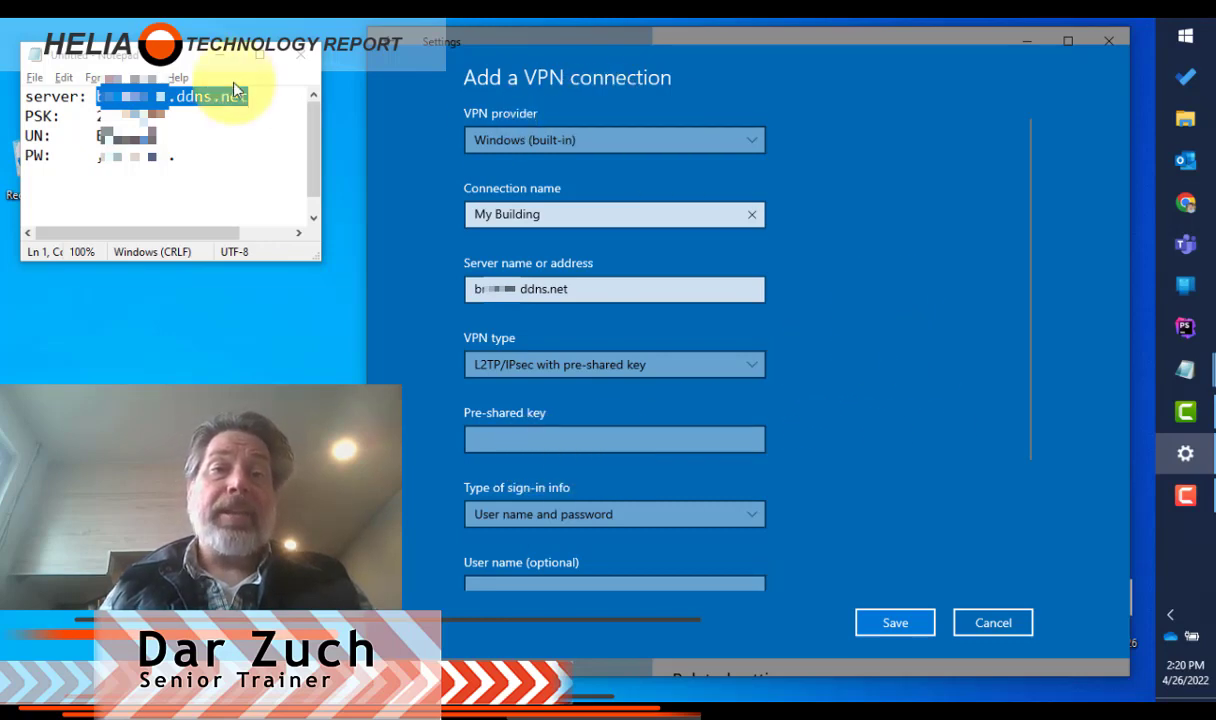
left_click_drag(165, 118, 98, 118)
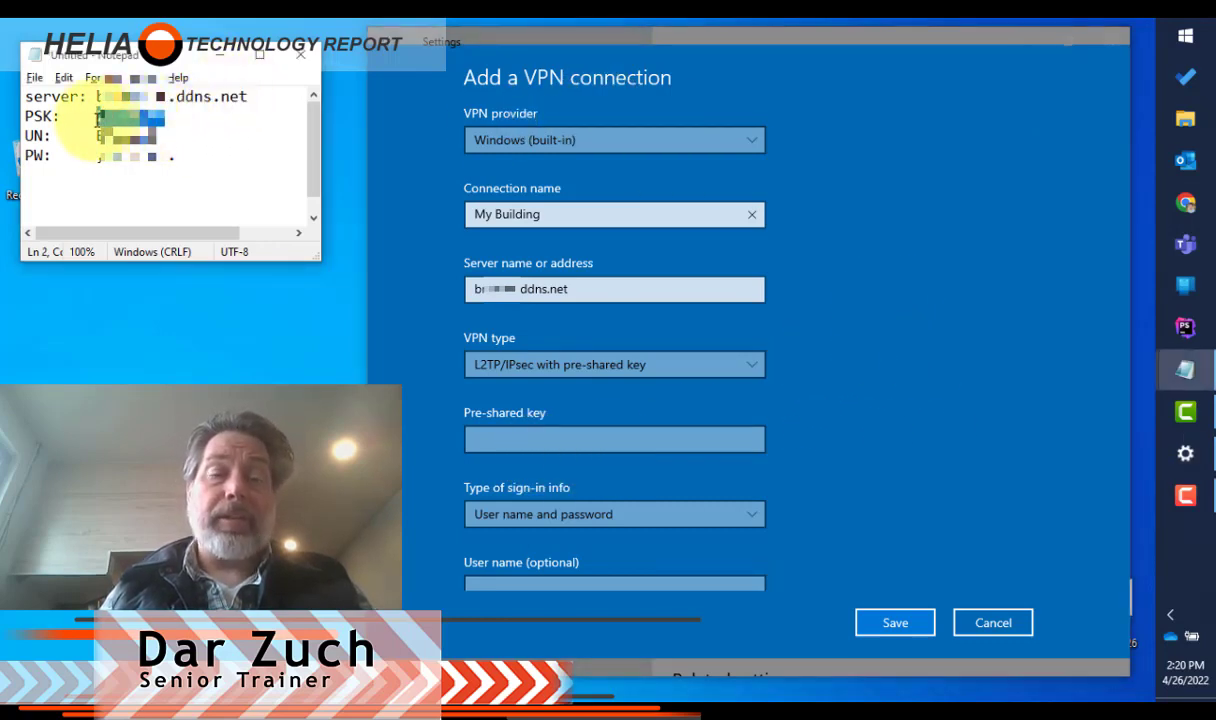
key("ctrl+c")
left_click(562, 441)
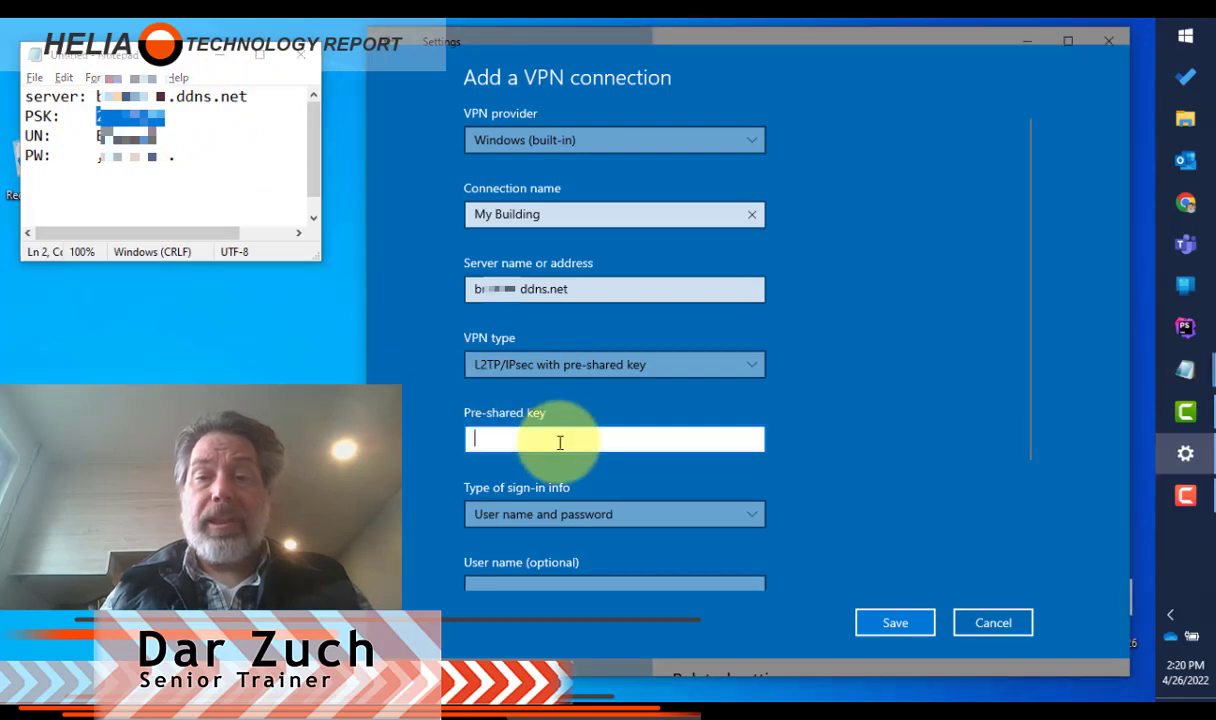
key("ctrl+v")
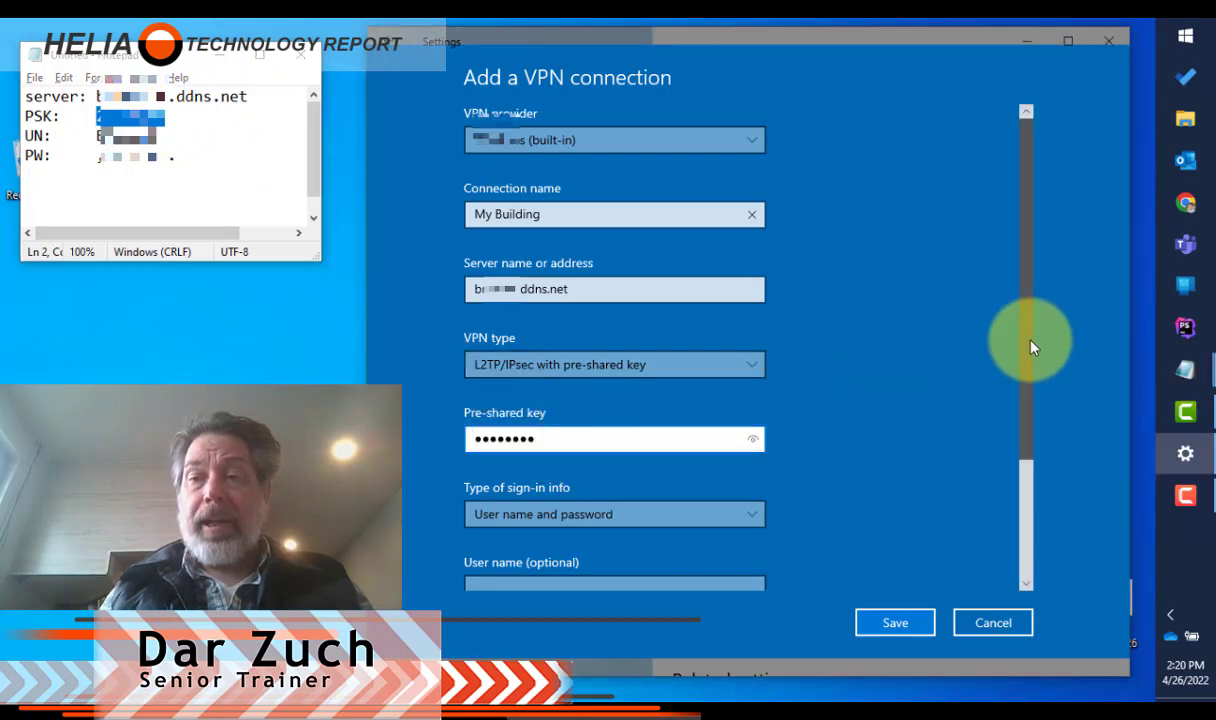
Step: Copy the user name from the notes and paste it into the connection's user name field
left_click(1030, 492)
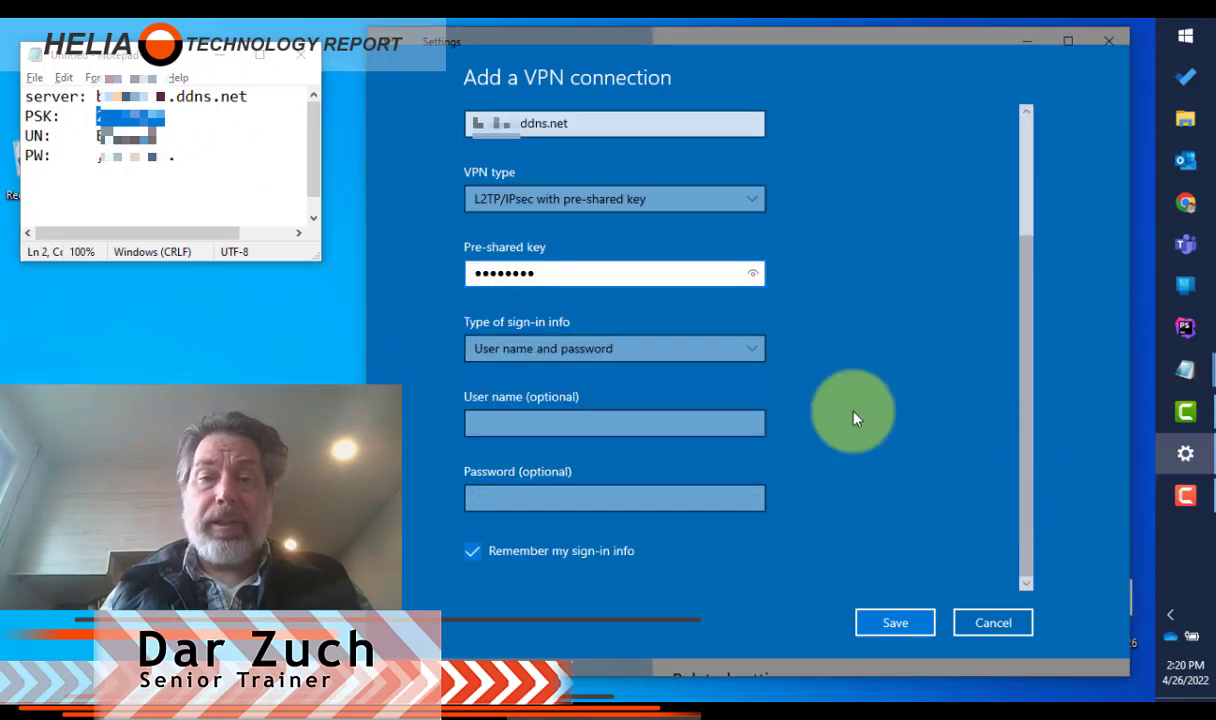
left_click_drag(158, 136, 97, 136)
key("ctrl+c")
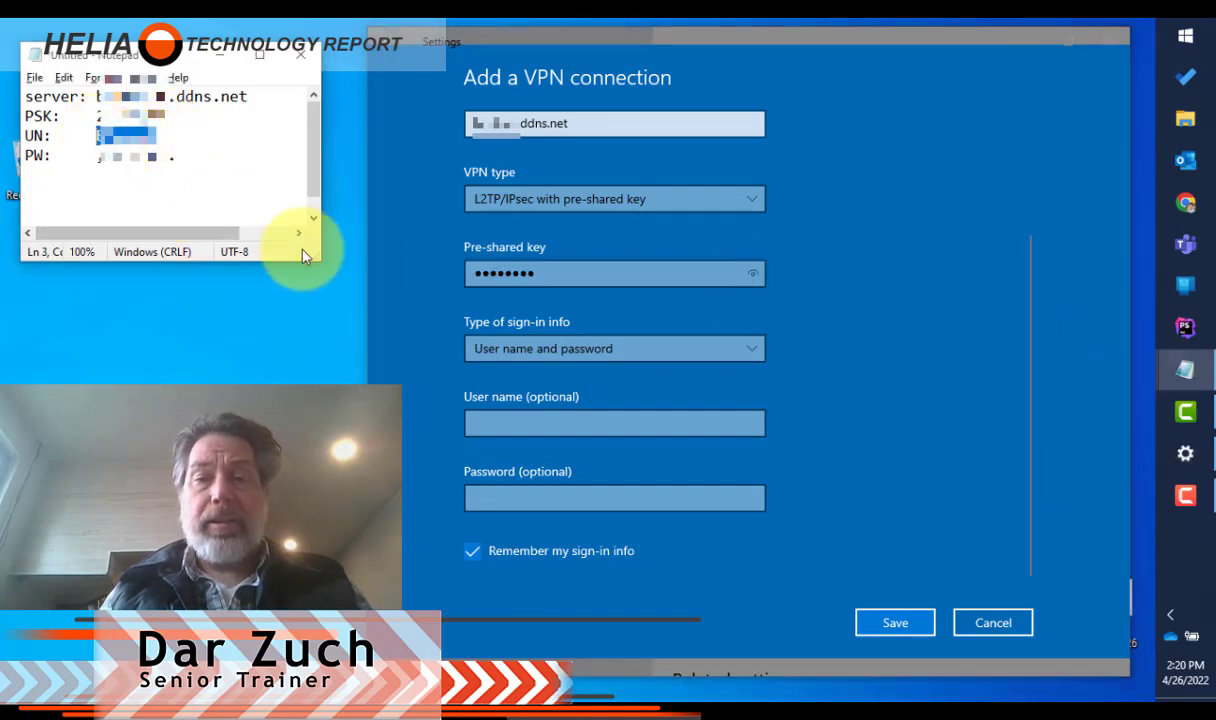
left_click(508, 424)
key("ctrl+v")
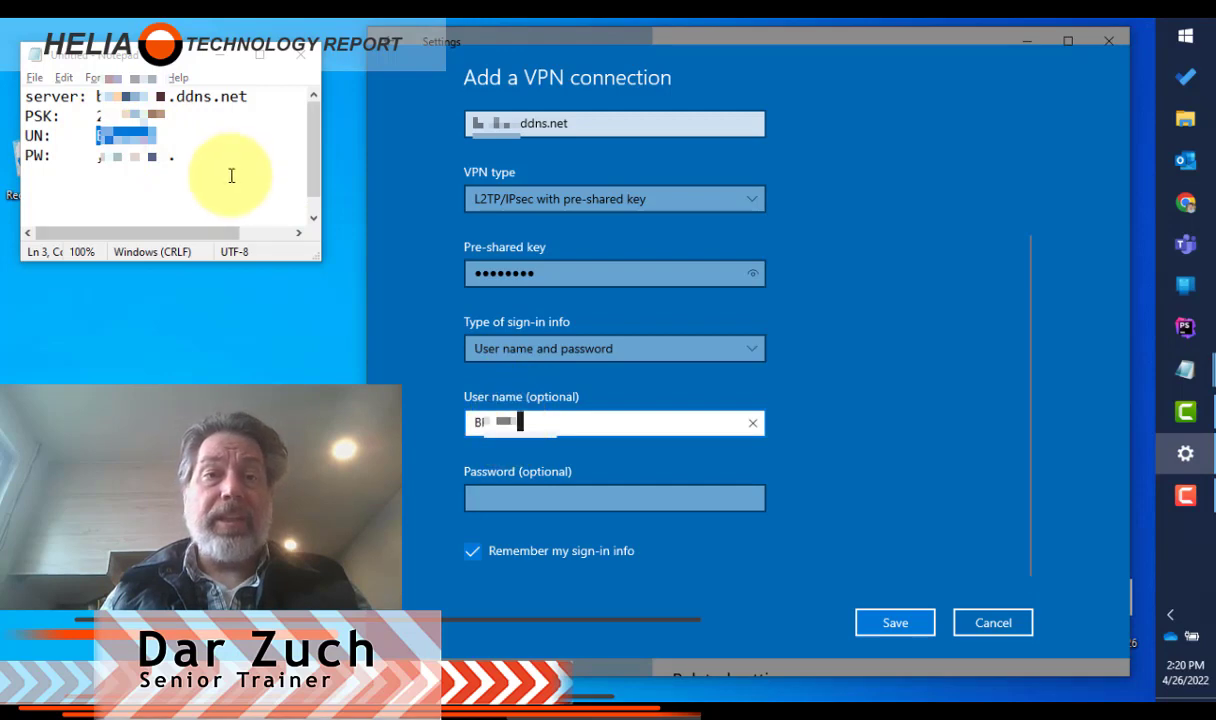
Step: Copy the password from the notes, paste it into the password field, and save the VPN connection
left_click_drag(176, 158, 99, 161)
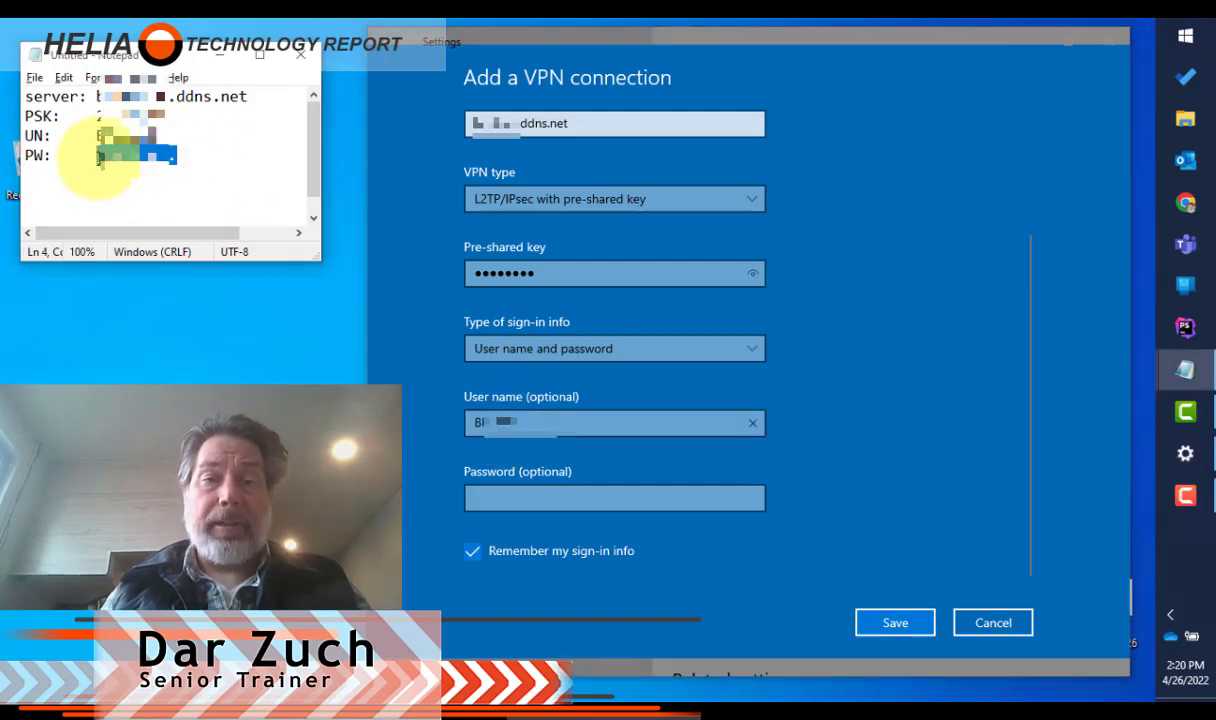
left_click(591, 494)
key("ctrl+v")
left_click(895, 624)
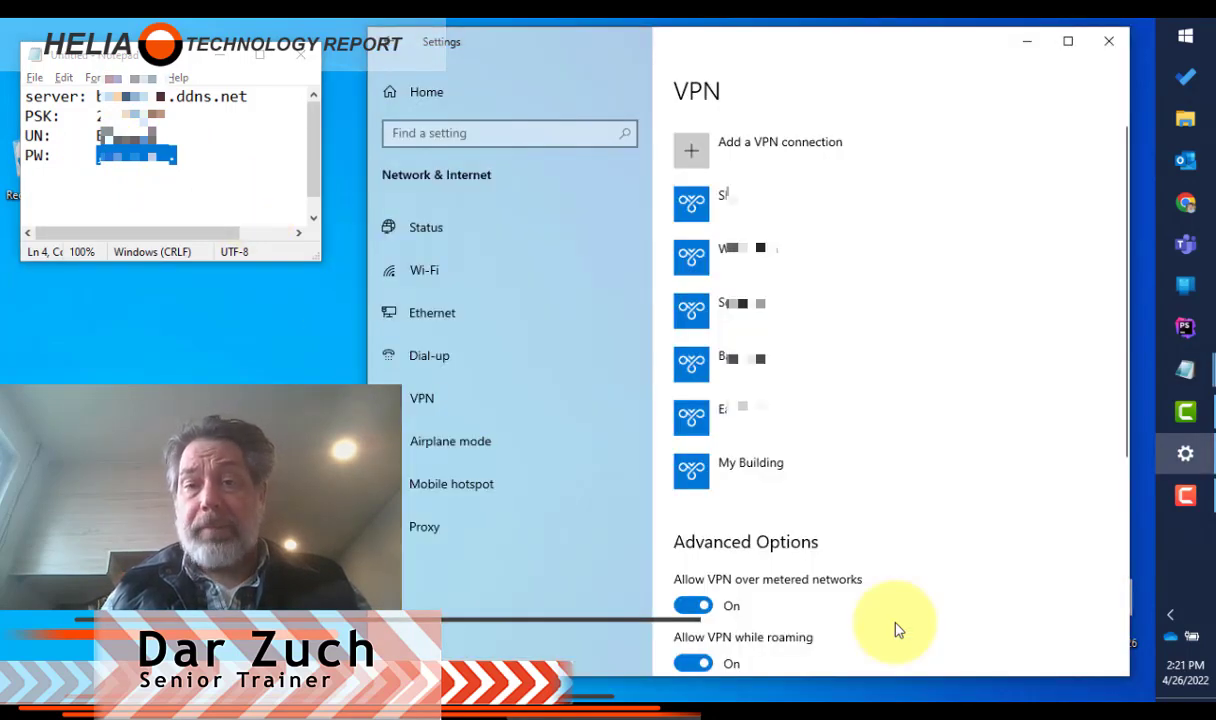
Step: In the My Building adapter's security properties, select Allow these protocols, save, and close the network windows
left_click(453, 228)
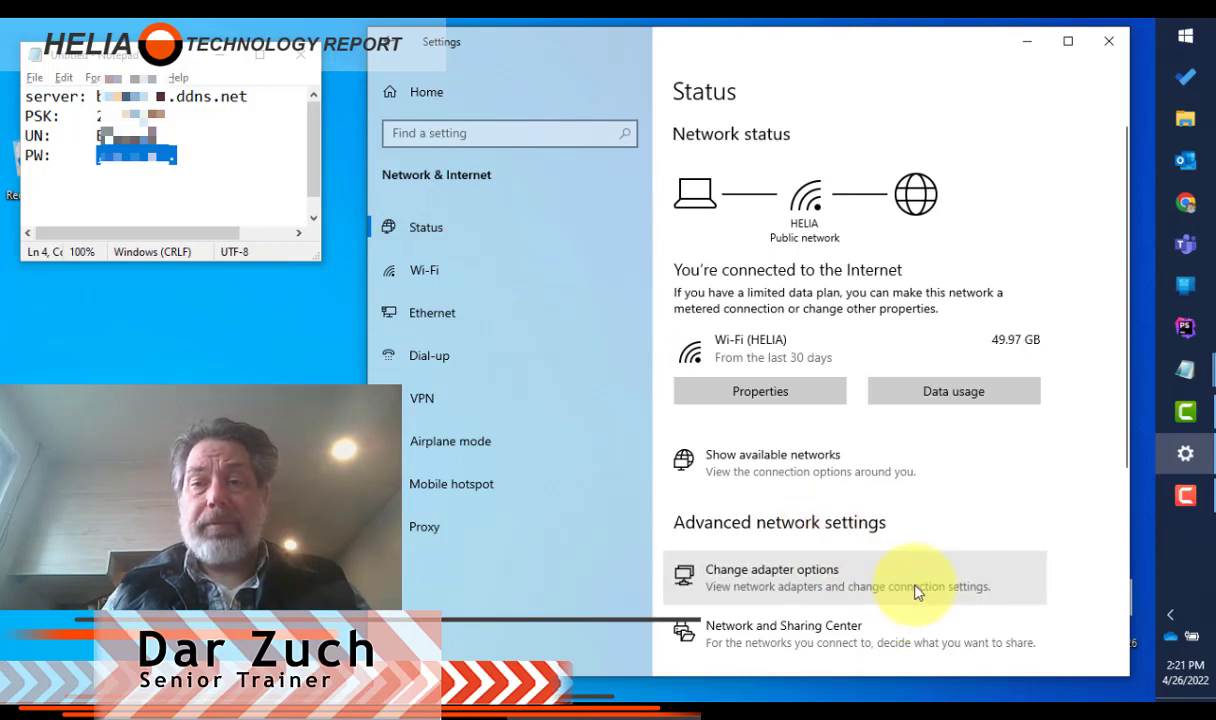
left_click(916, 590)
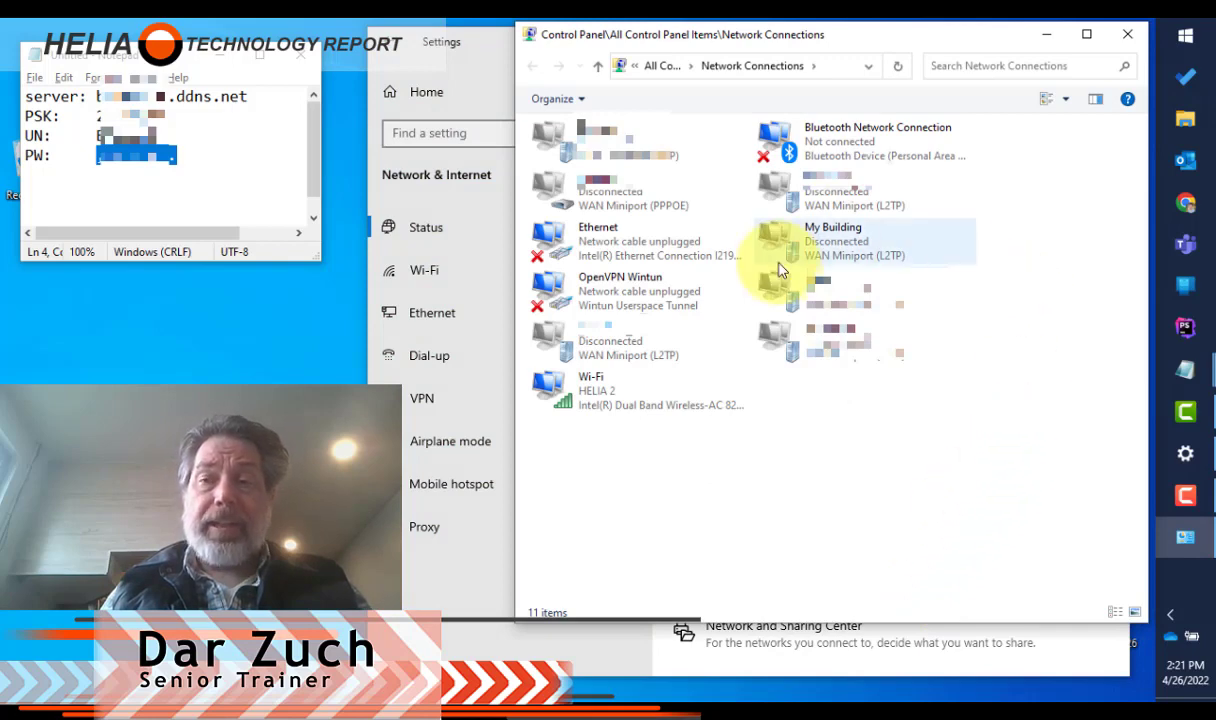
left_click(840, 238)
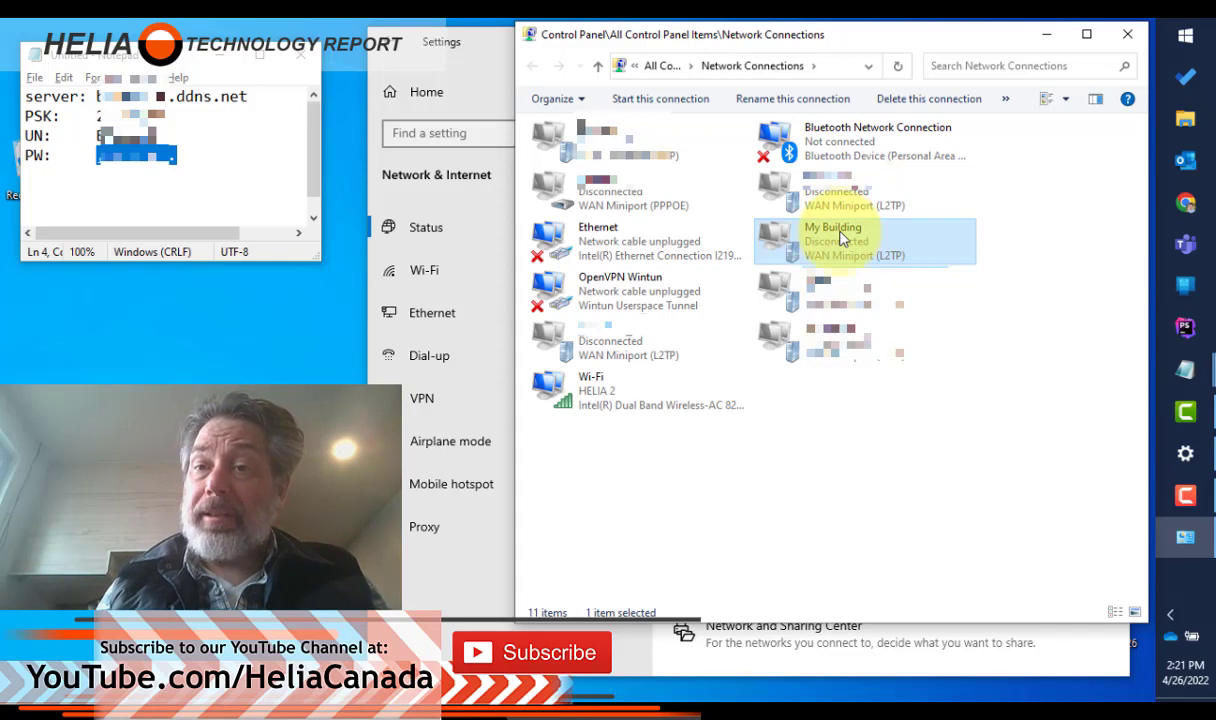
right_click(840, 238)
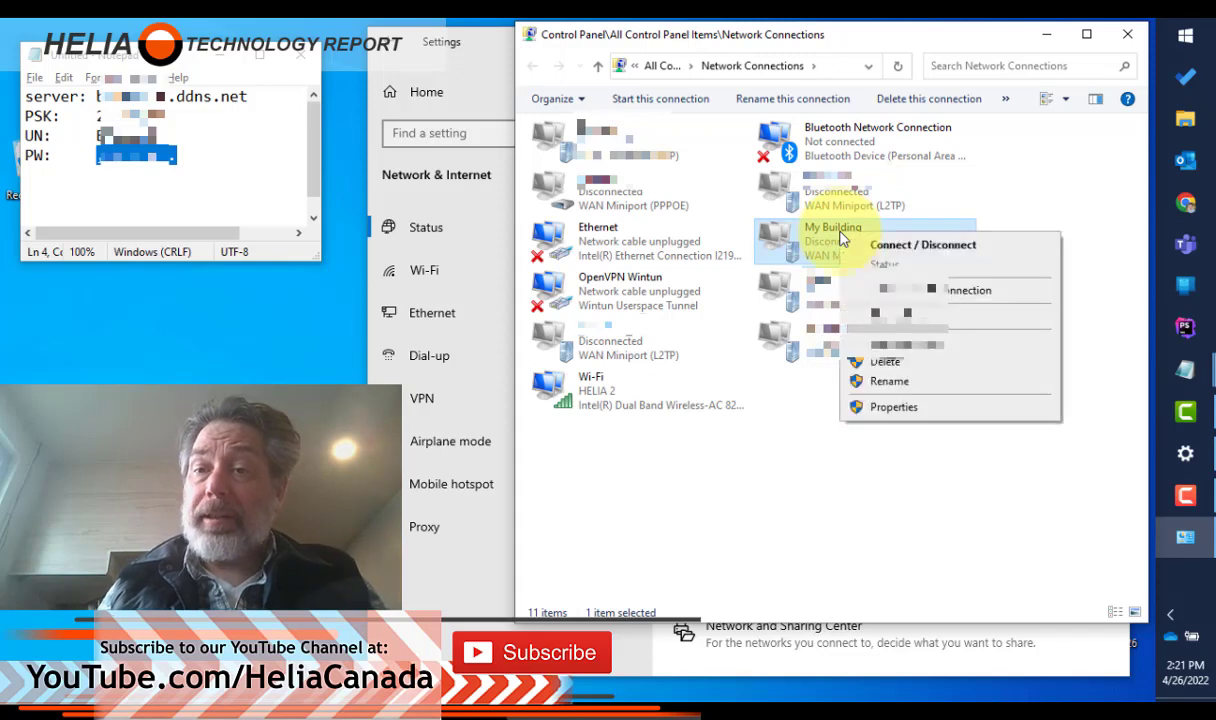
left_click(916, 410)
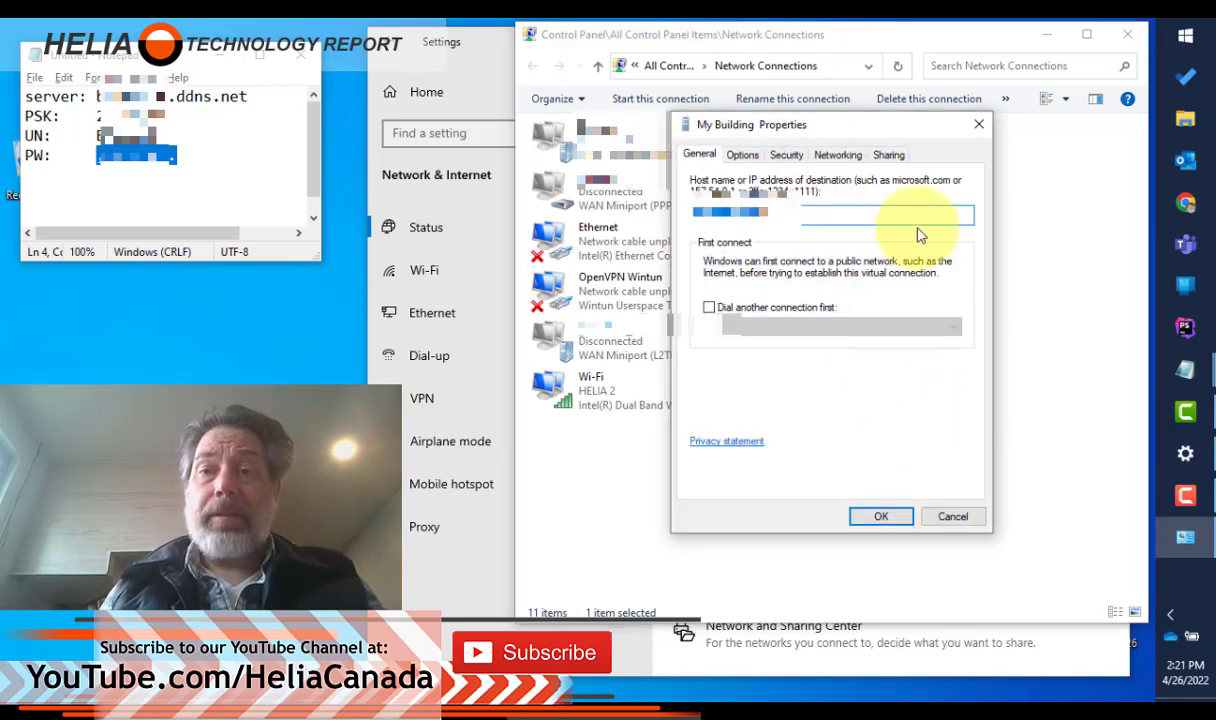
left_click(789, 157)
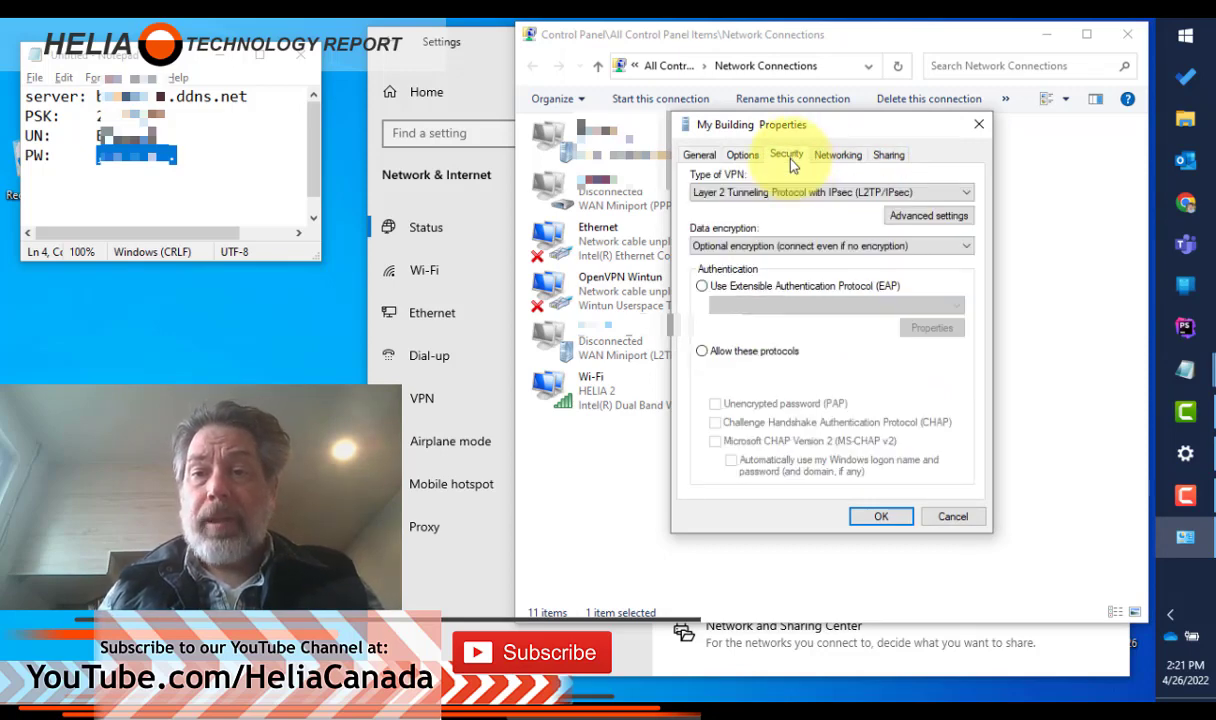
left_click(702, 352)
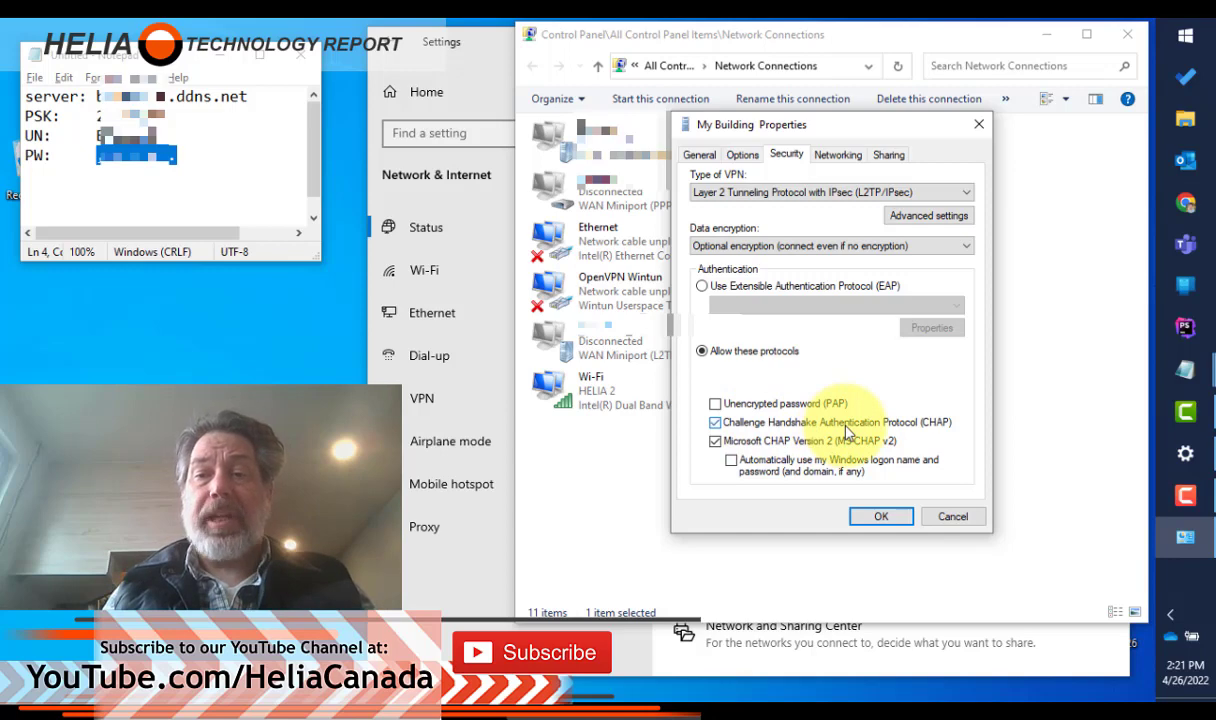
left_click(881, 518)
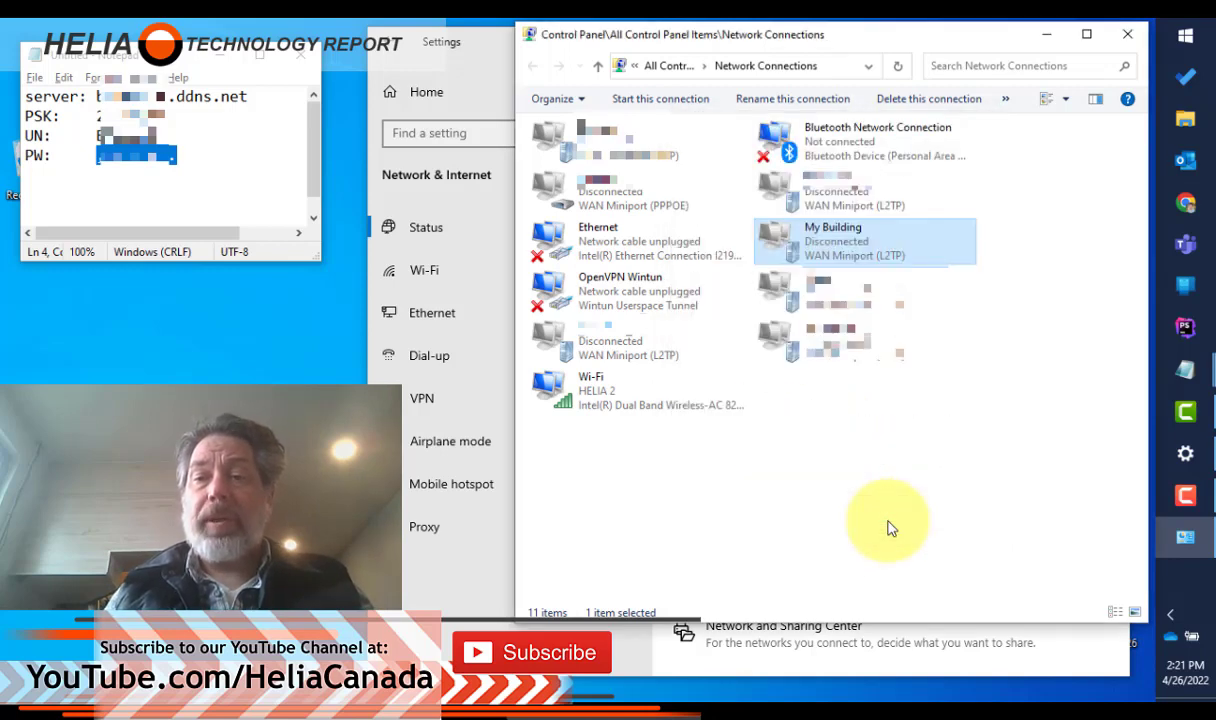
left_click(1129, 36)
left_click(1108, 36)
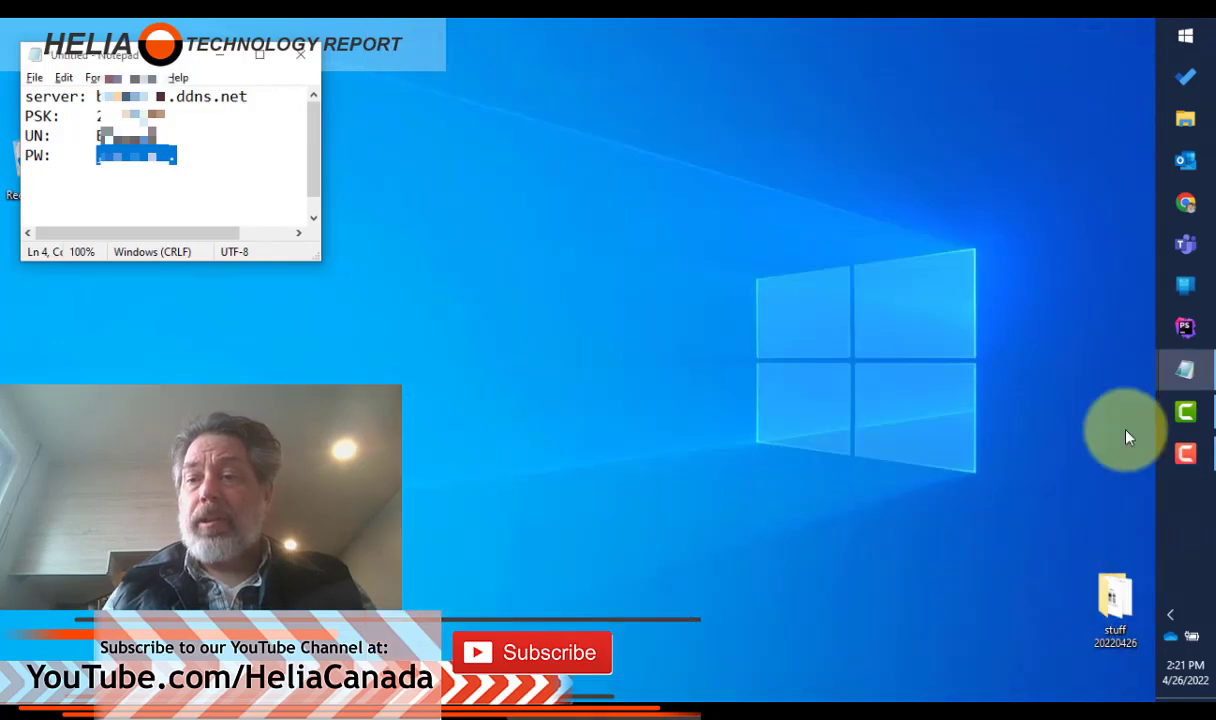
Step: Connect to the My Building VPN from the taskbar network list
left_click(1171, 616)
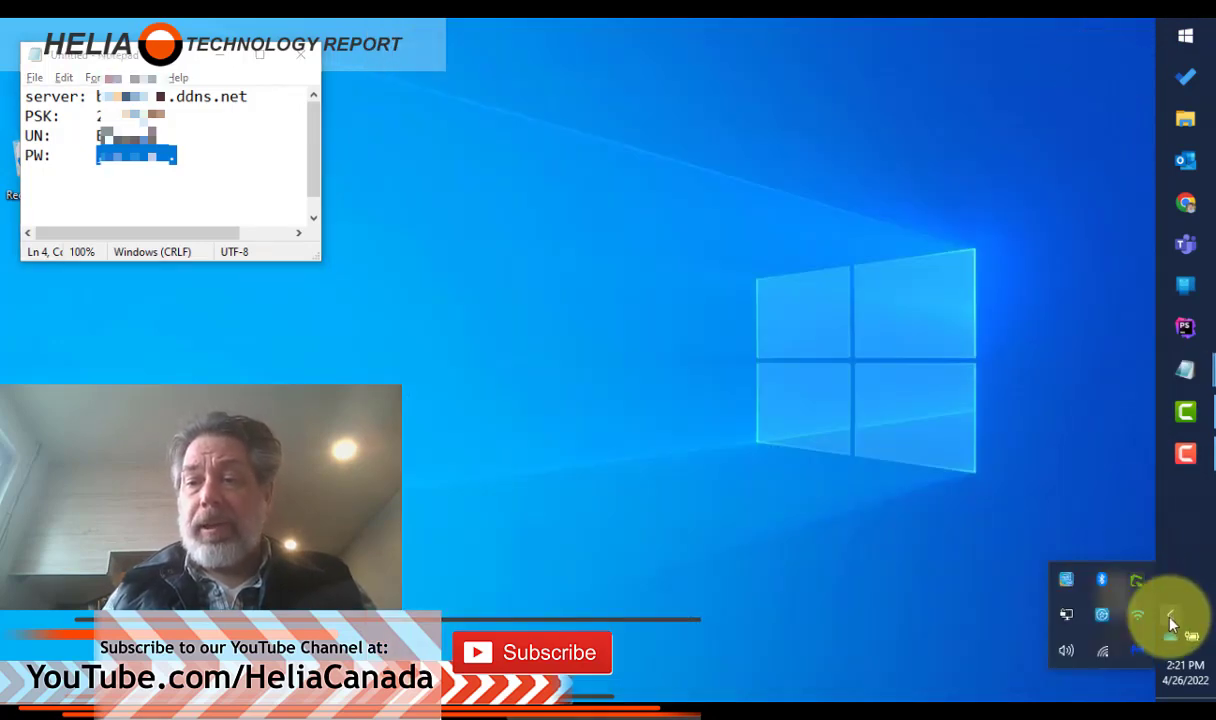
left_click(1105, 657)
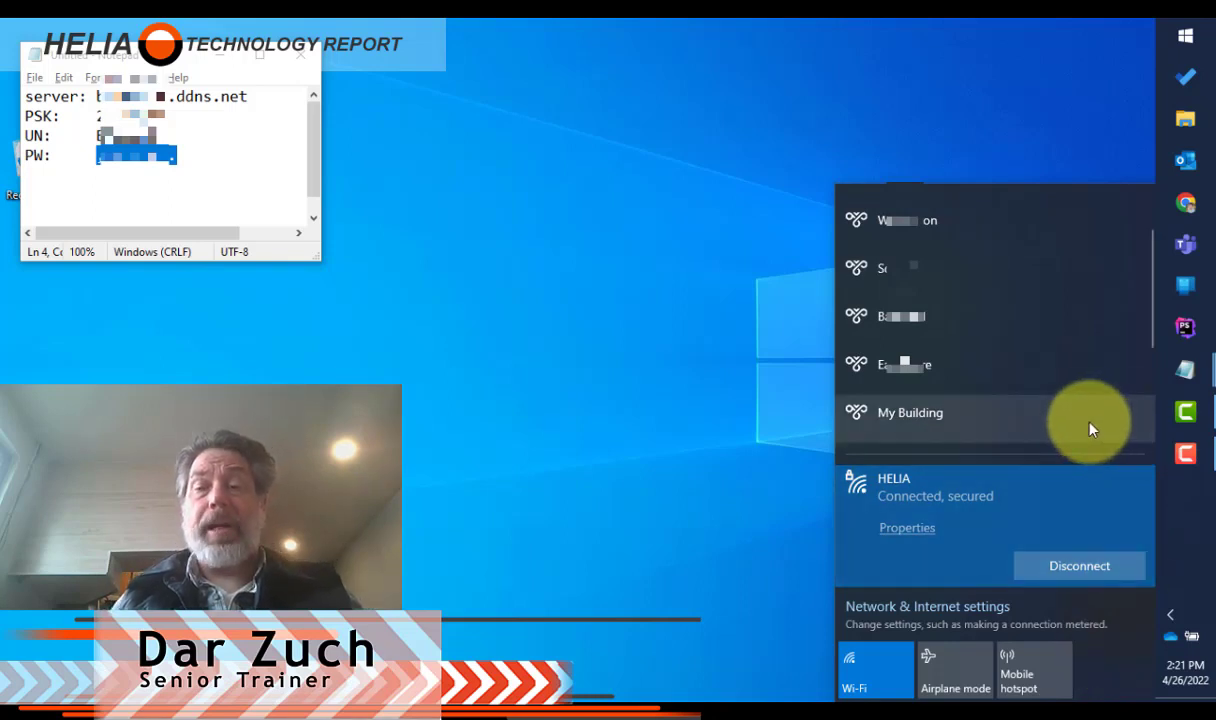
left_click(1064, 428)
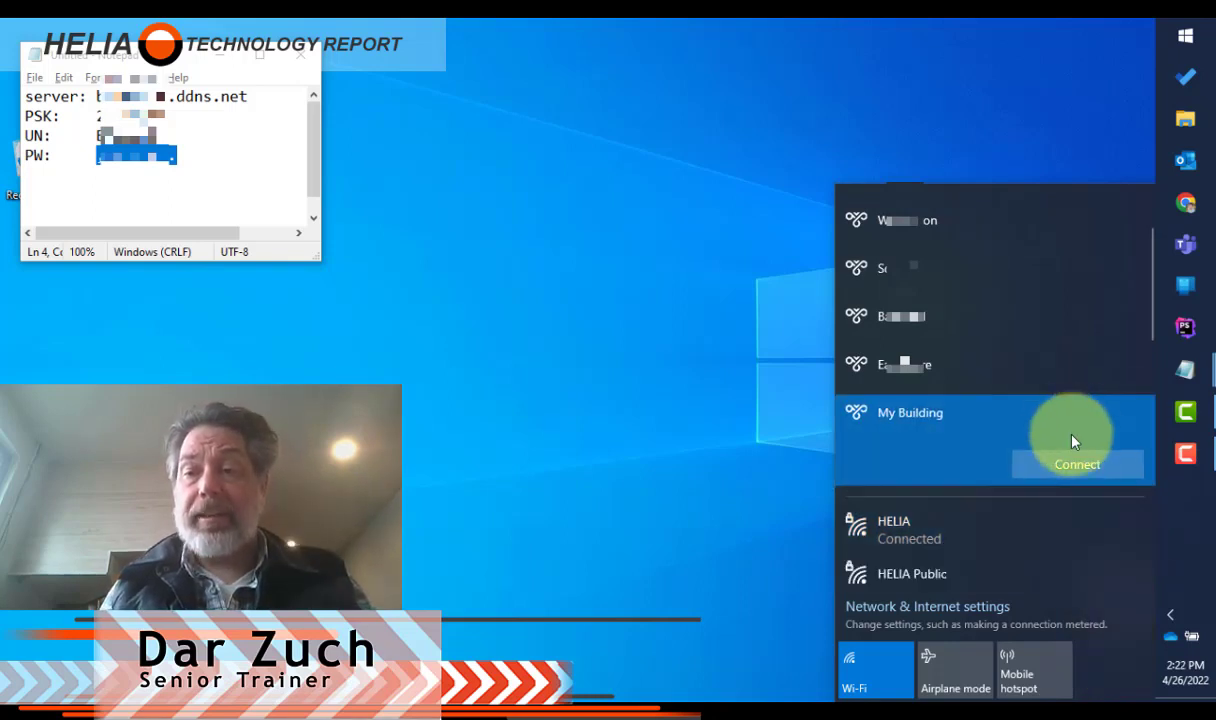
left_click(1090, 464)
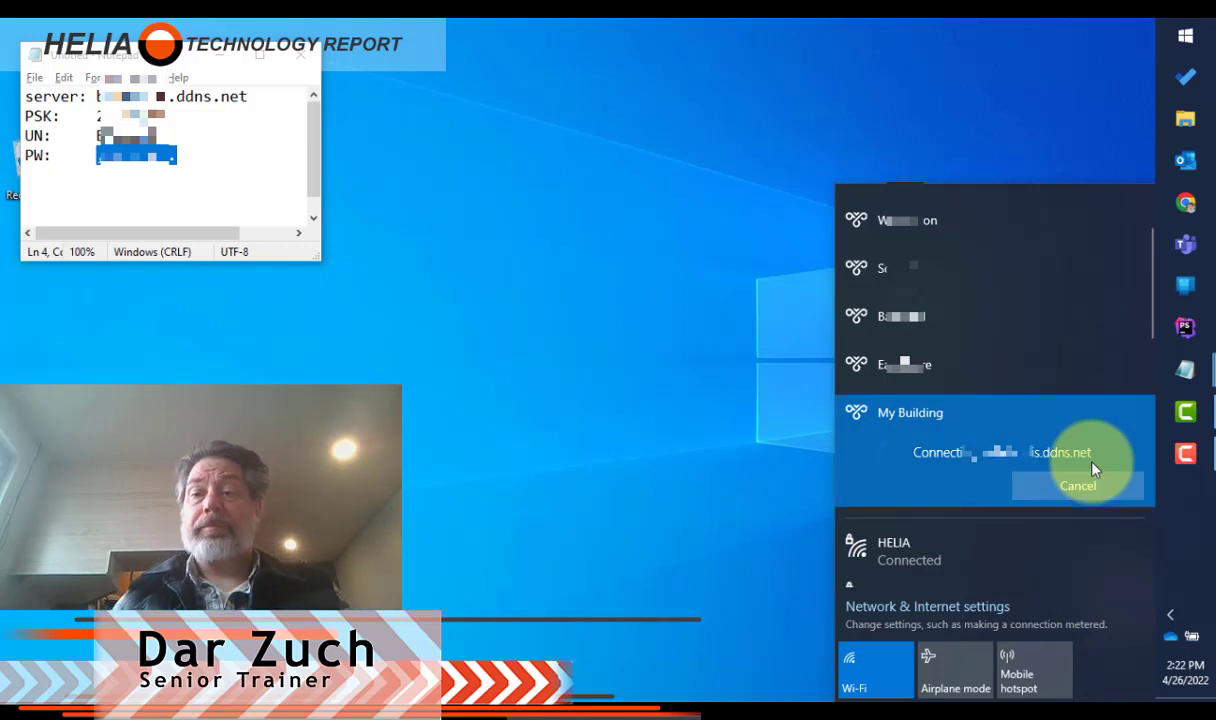